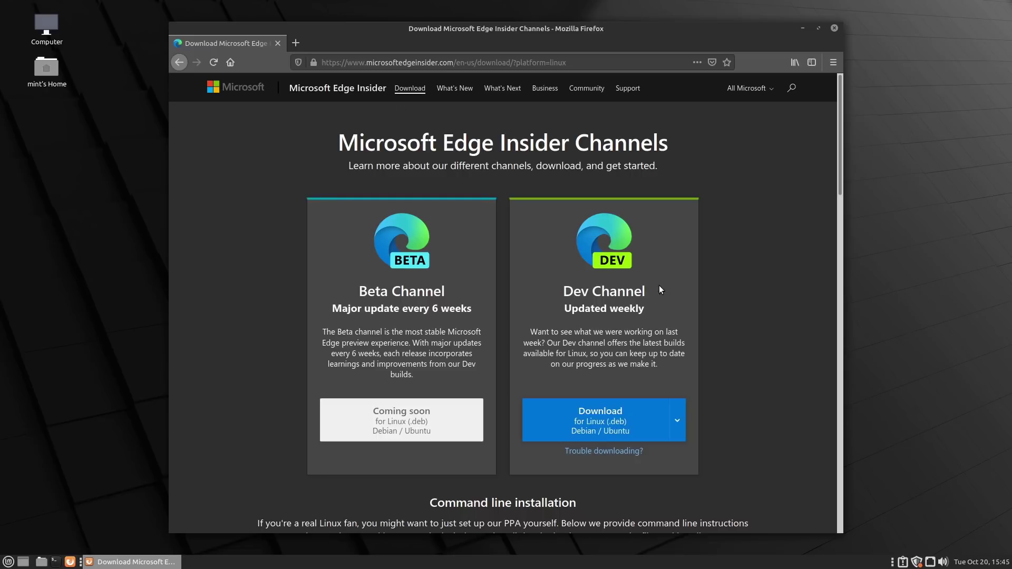
scroll(676, 300, "down", 3)
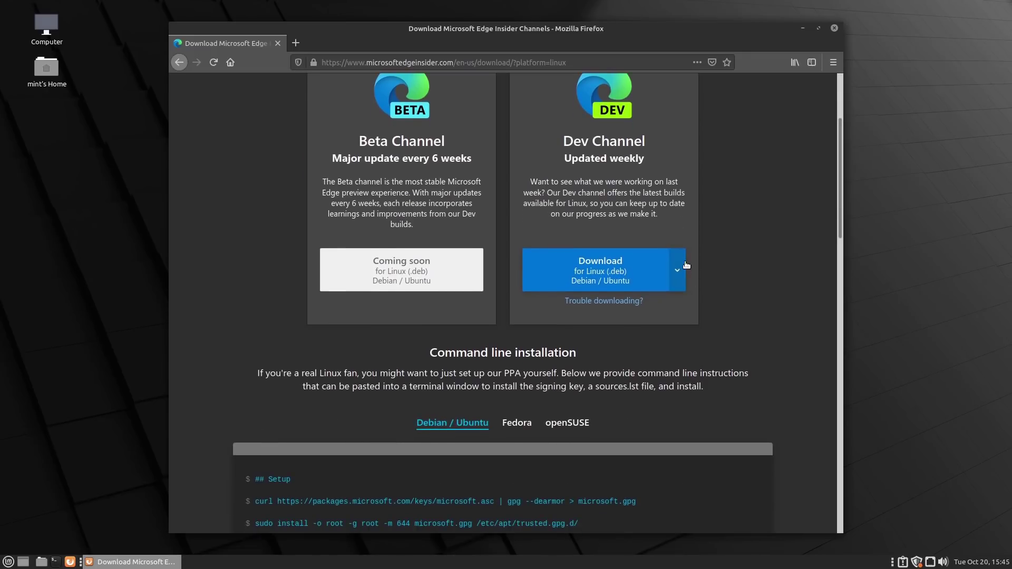
left_click(678, 269)
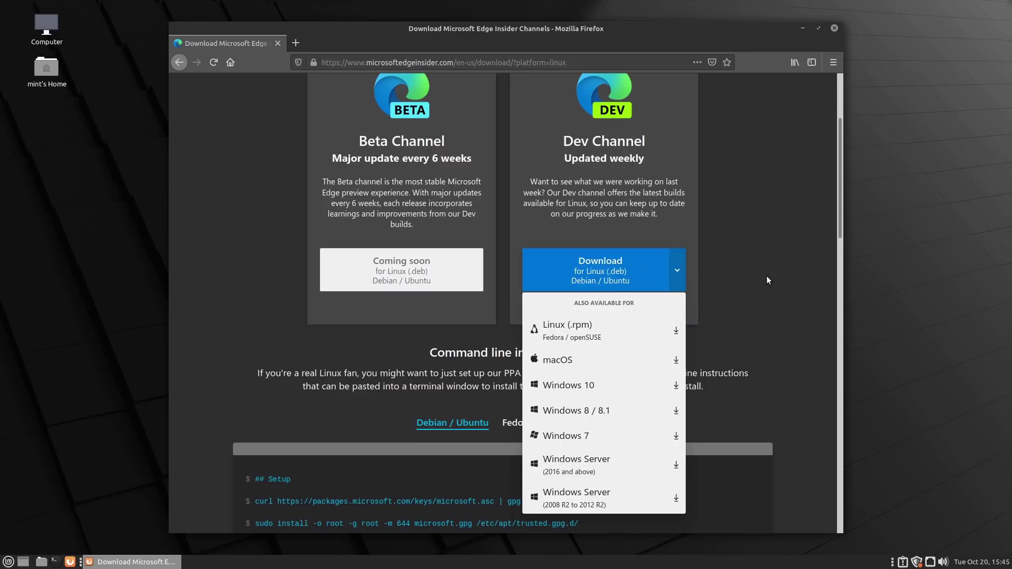
key("Escape")
scroll(772, 292, "down", 4)
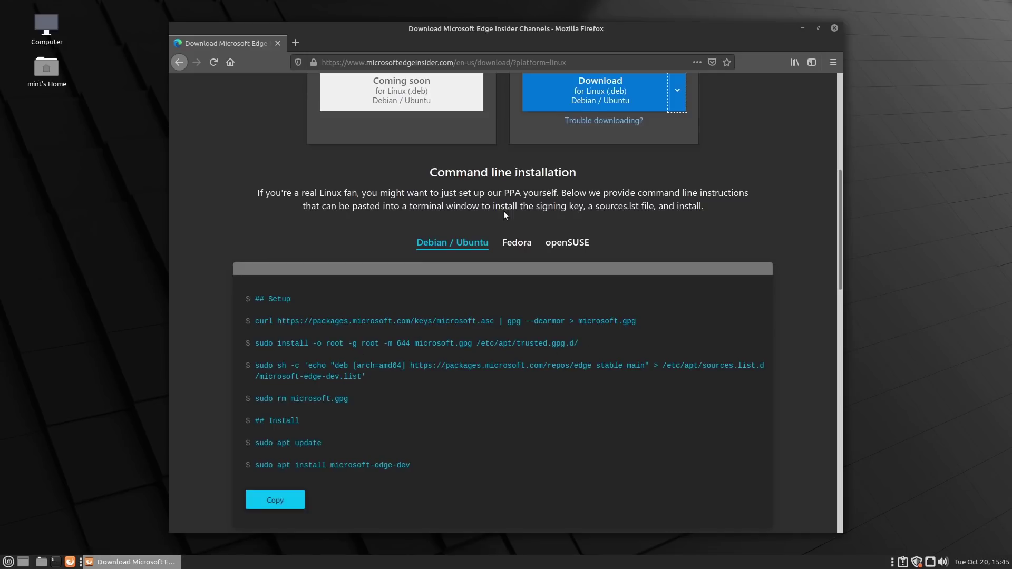
left_click(524, 246)
left_click(565, 246)
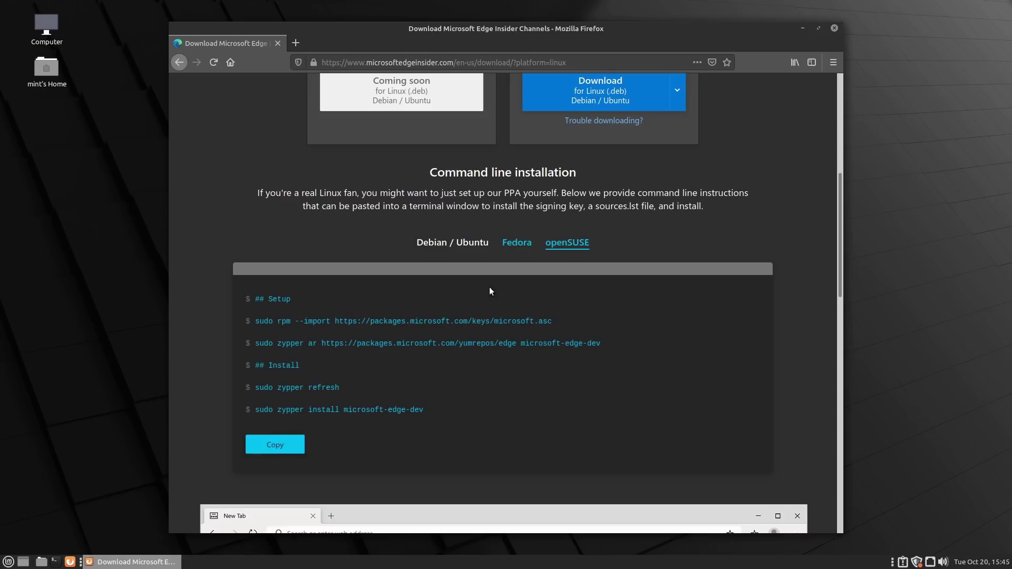
scroll(498, 295, "down", 5)
scroll(529, 303, "up", 12)
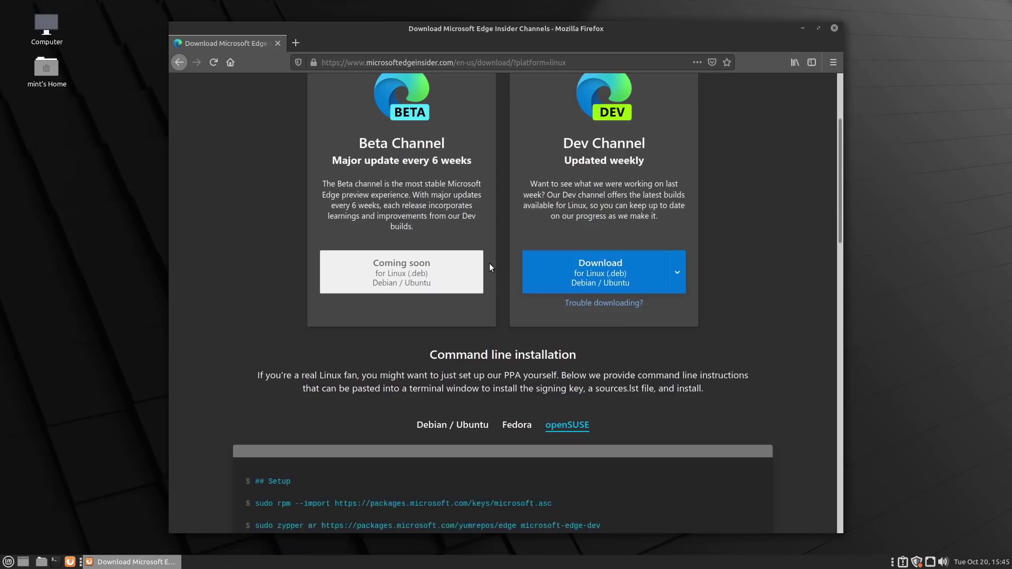
left_click(593, 62)
key("Return")
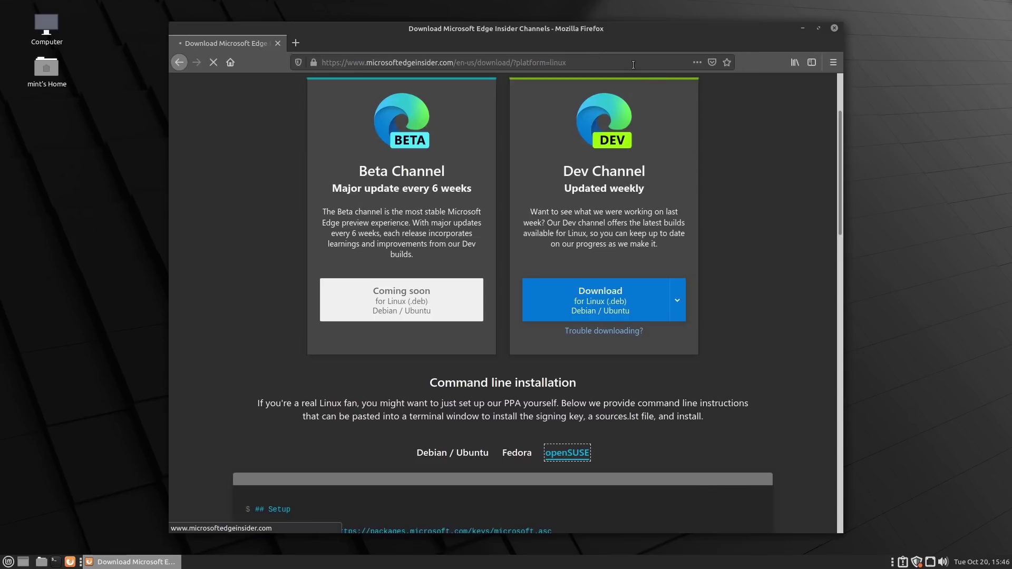
scroll(615, 211, "down", 4)
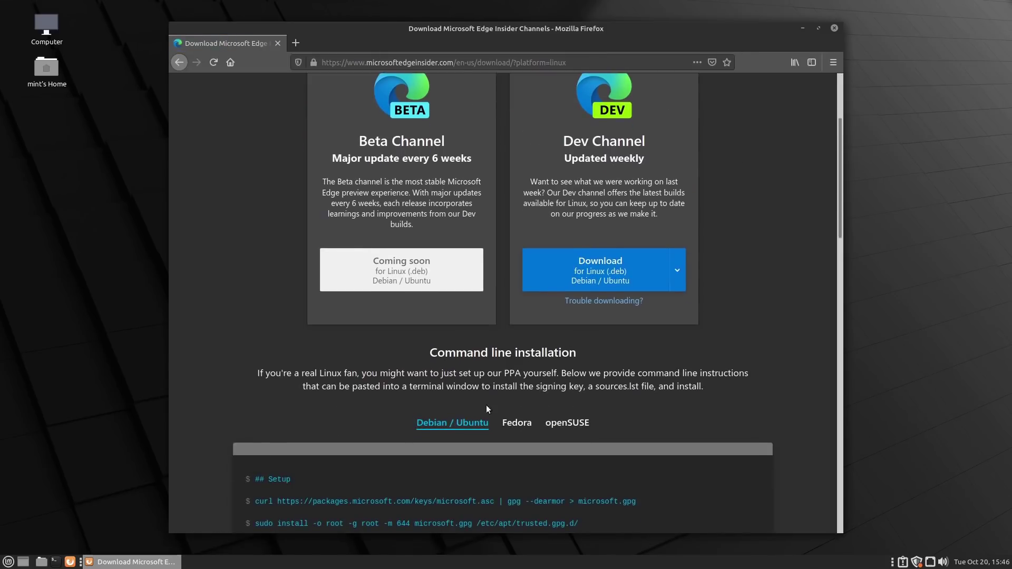
scroll(685, 263, "up", 3)
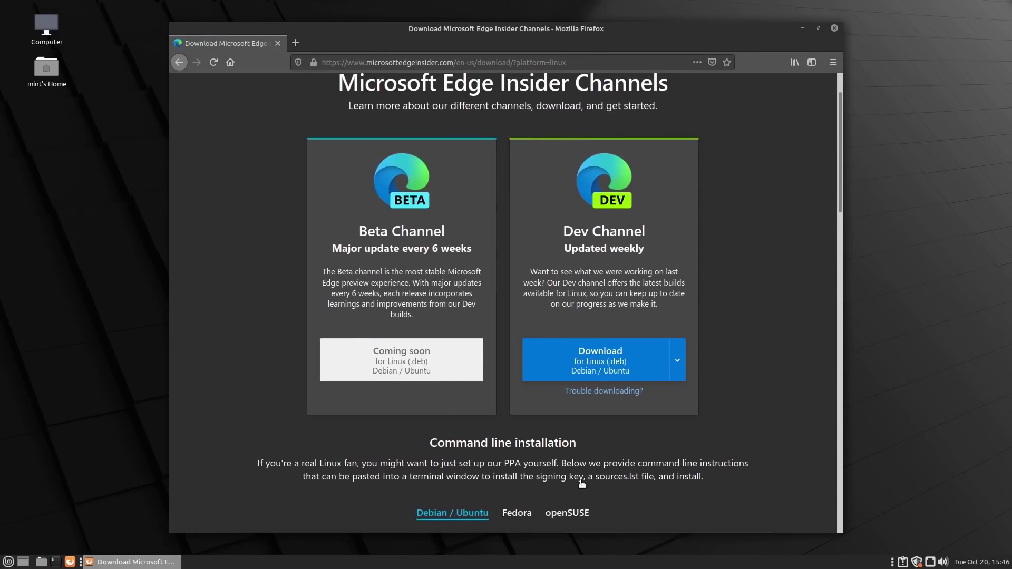
left_click(628, 362)
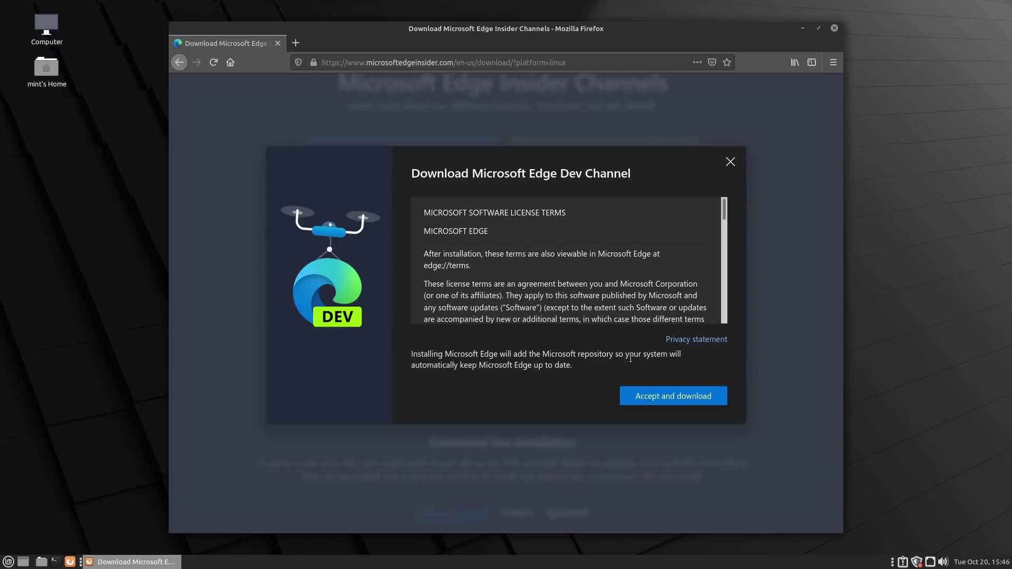
scroll(659, 255, "down", 10)
scroll(561, 259, "down", 10)
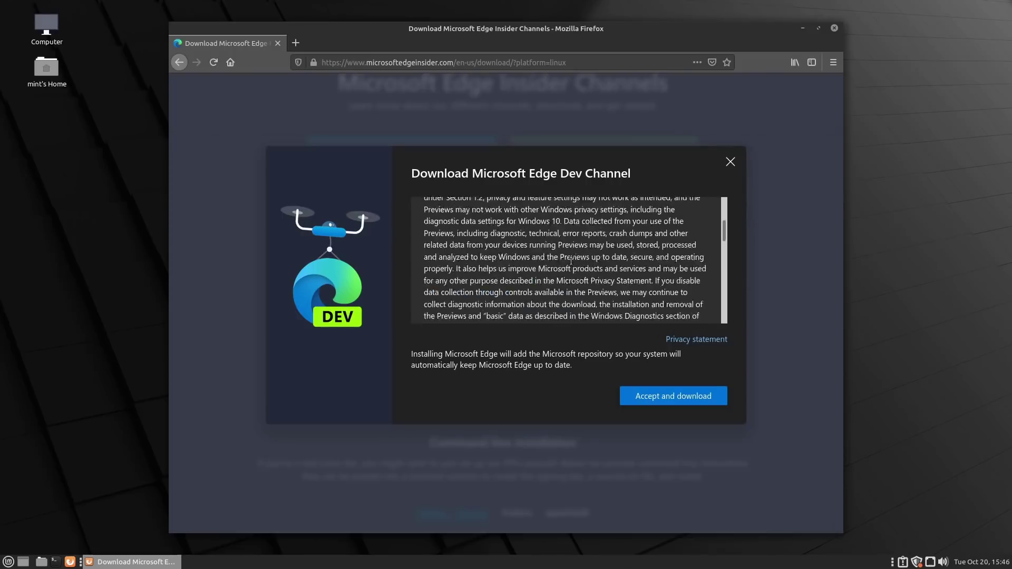
scroll(567, 254, "up", 10)
scroll(571, 251, "down", 1)
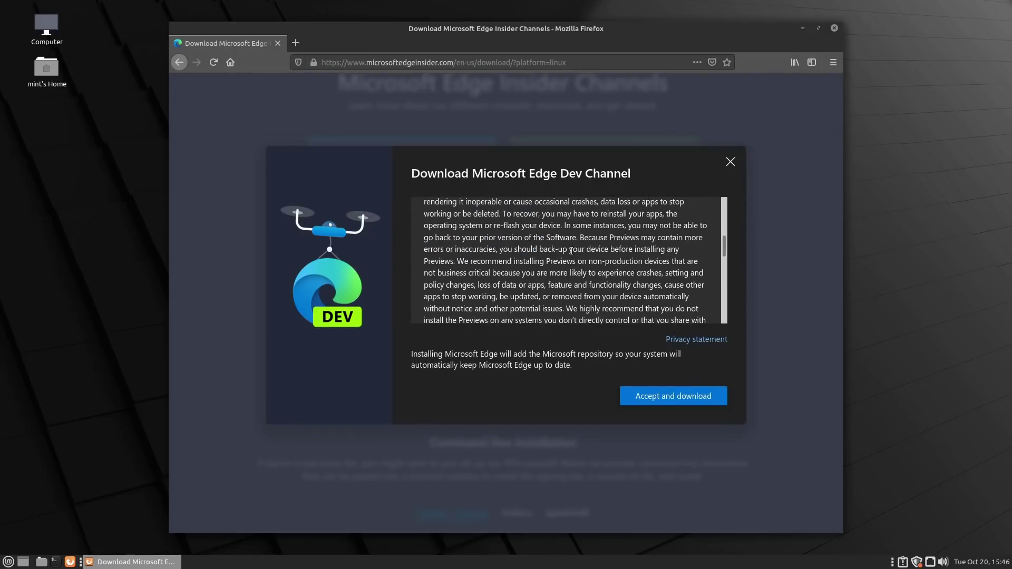
scroll(616, 269, "down", 10)
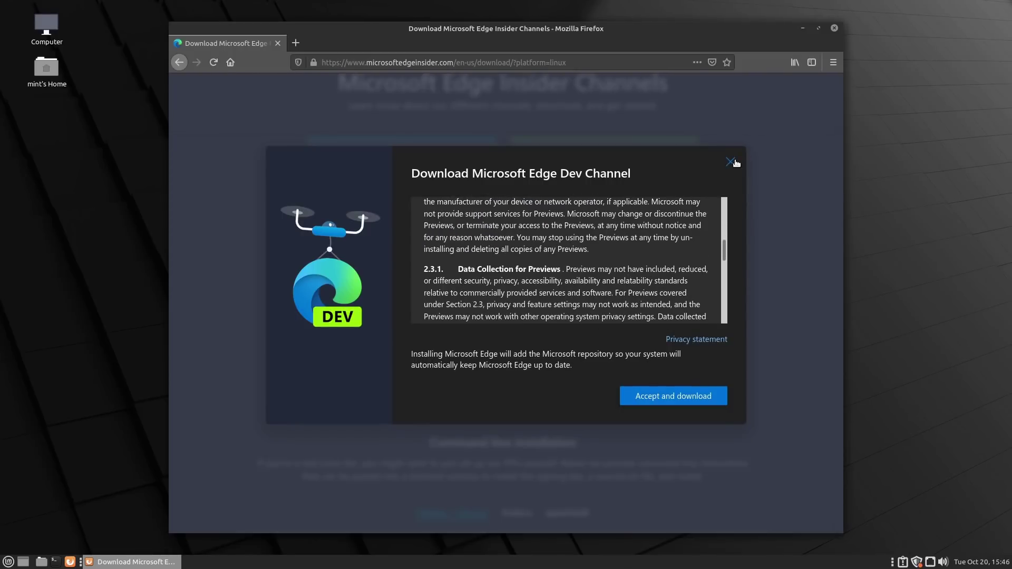
left_click(732, 162)
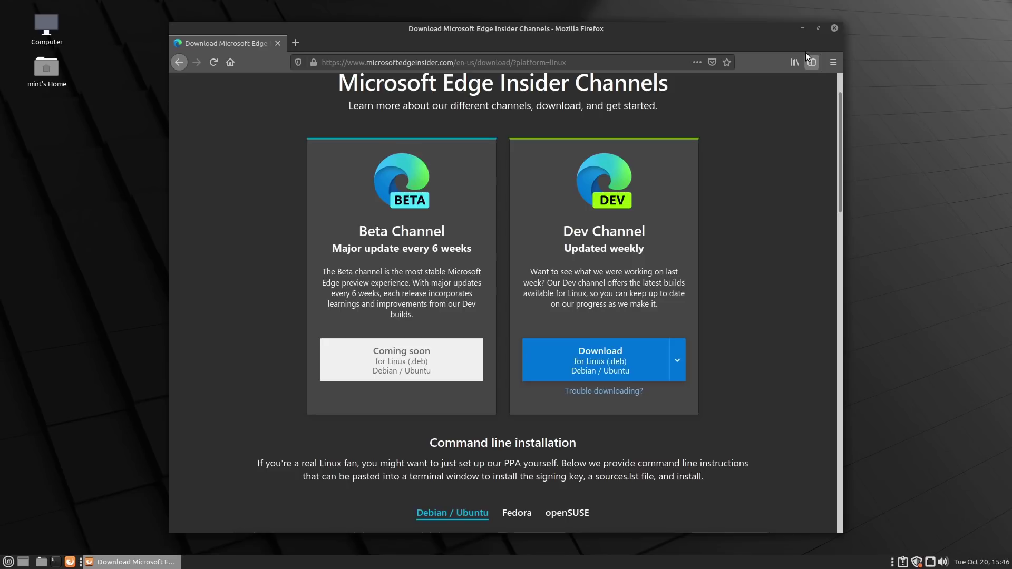
Close Firefox and launch Microsoft Edge (dev) from the Mint menu's Internet category
left_click(834, 29)
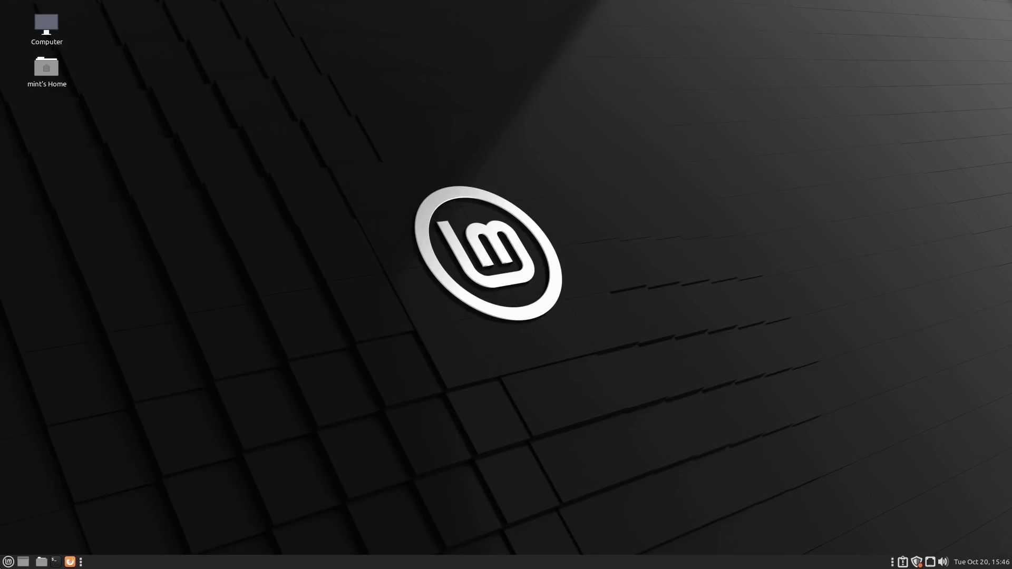
left_click(7, 562)
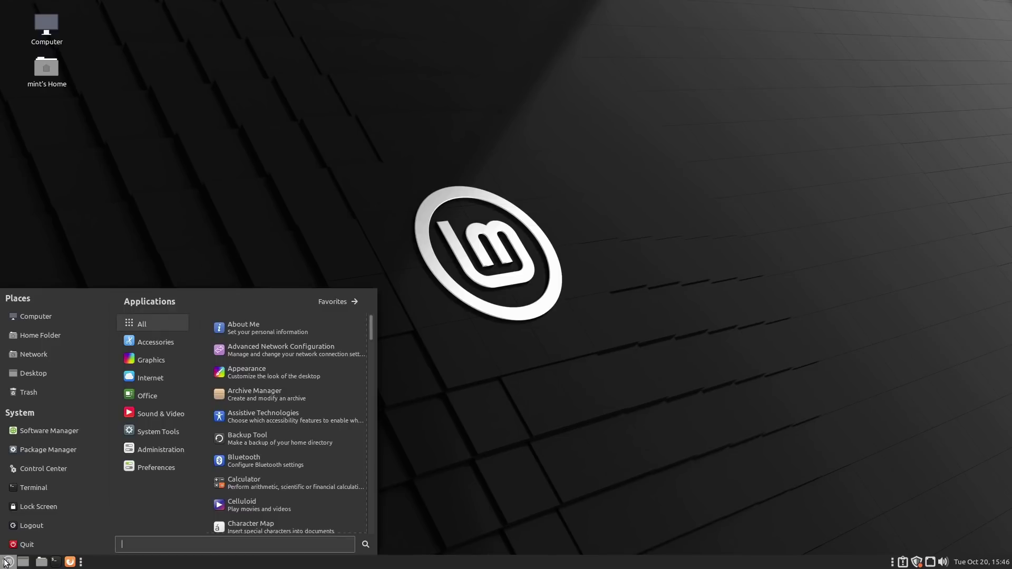
mouse_move(153, 381)
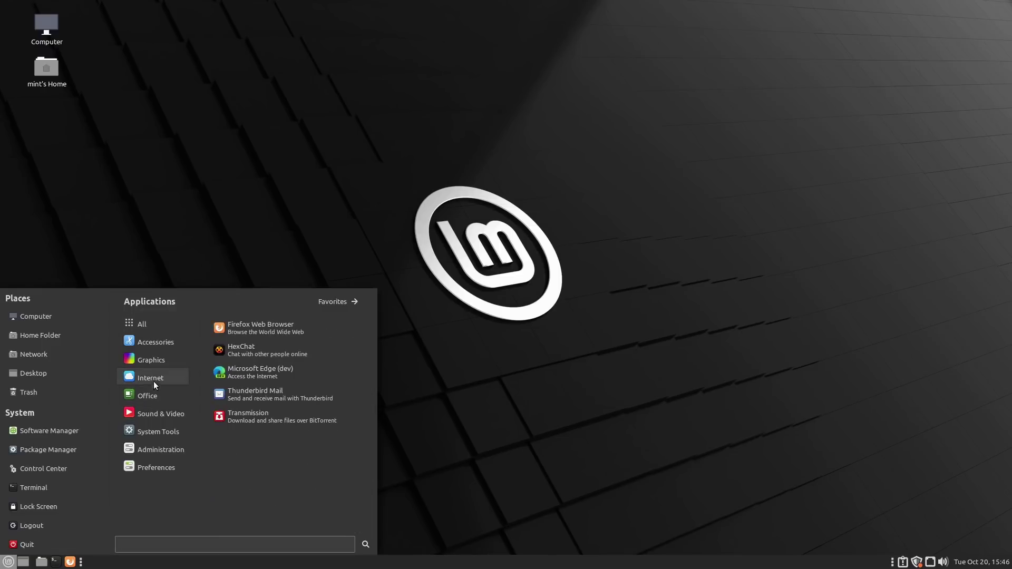
left_click(252, 375)
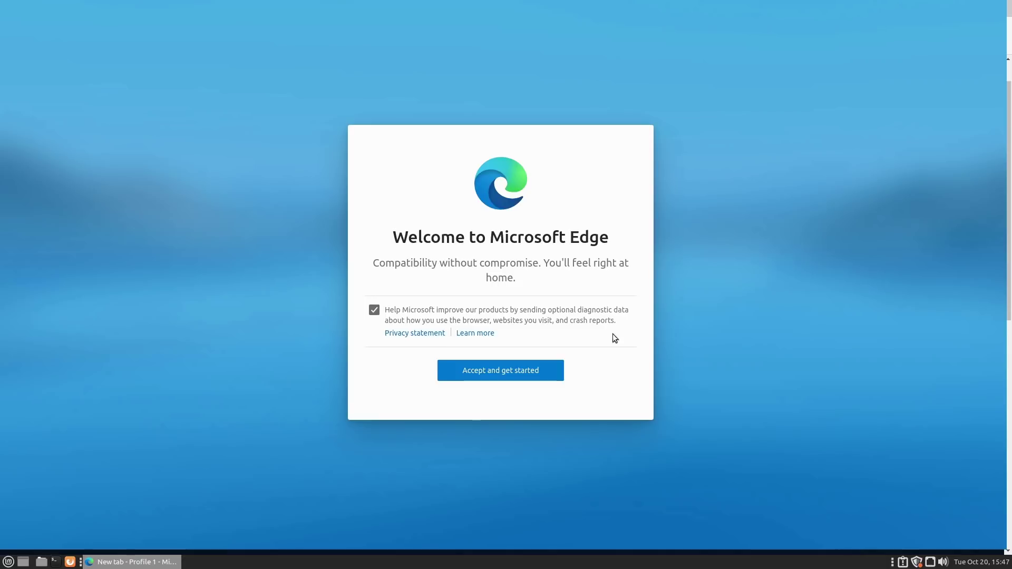
Opt out of optional diagnostic data, skim the privacy statement, then accept and get started
left_click(374, 310)
left_click(428, 334)
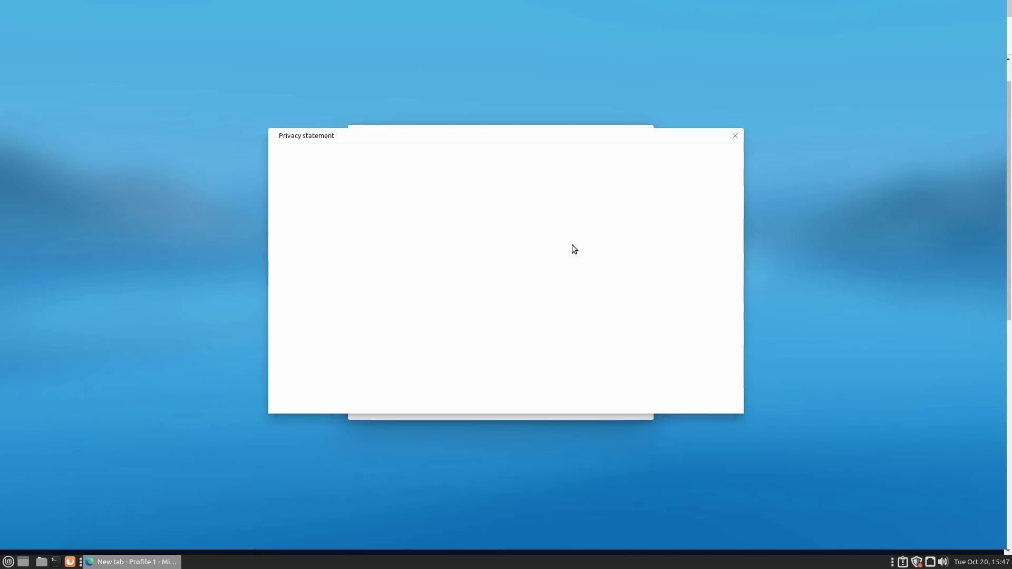
scroll(576, 281, "down", 7)
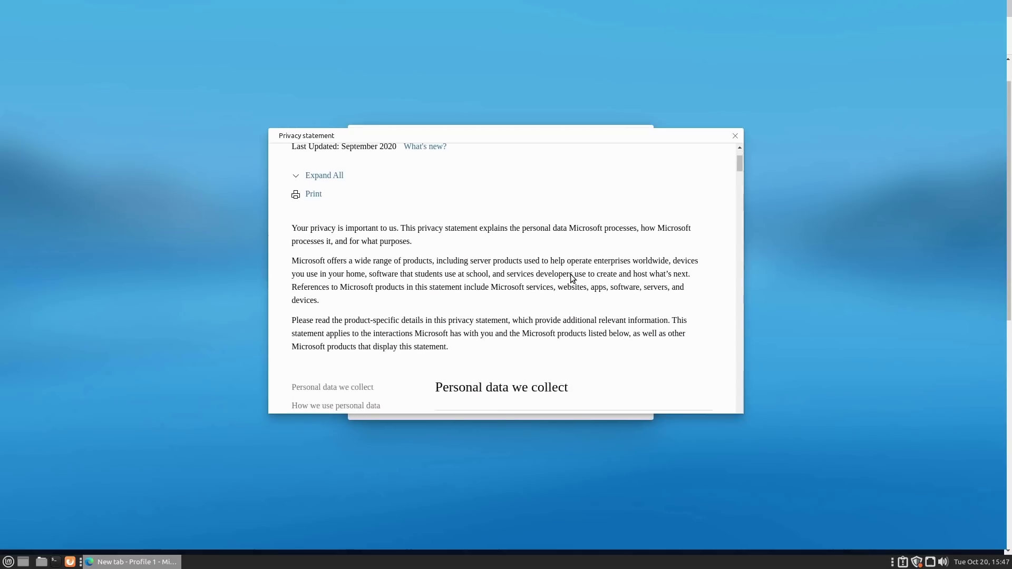
scroll(573, 277, "down", 8)
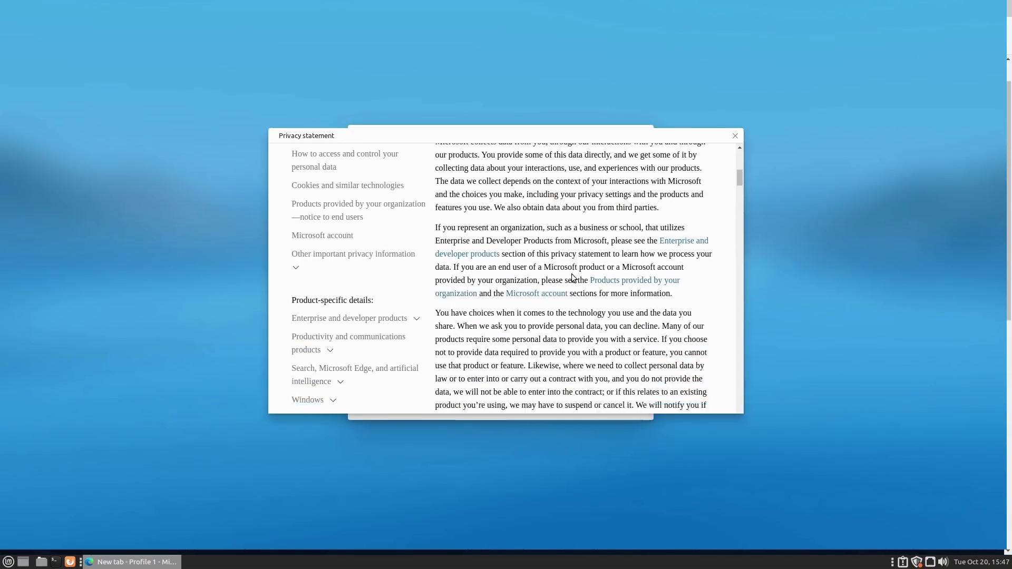
scroll(570, 283, "down", 10)
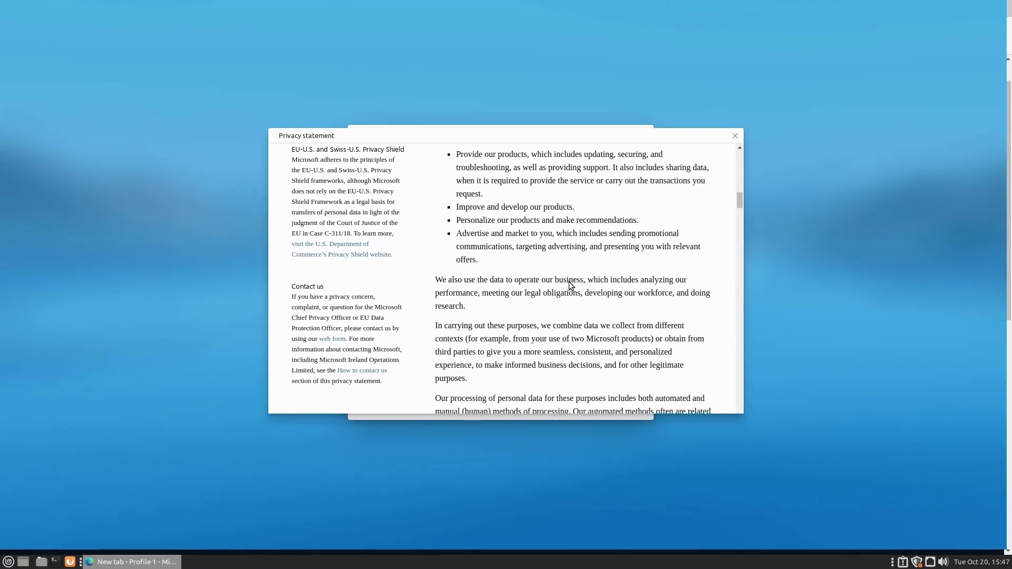
scroll(582, 284, "down", 5)
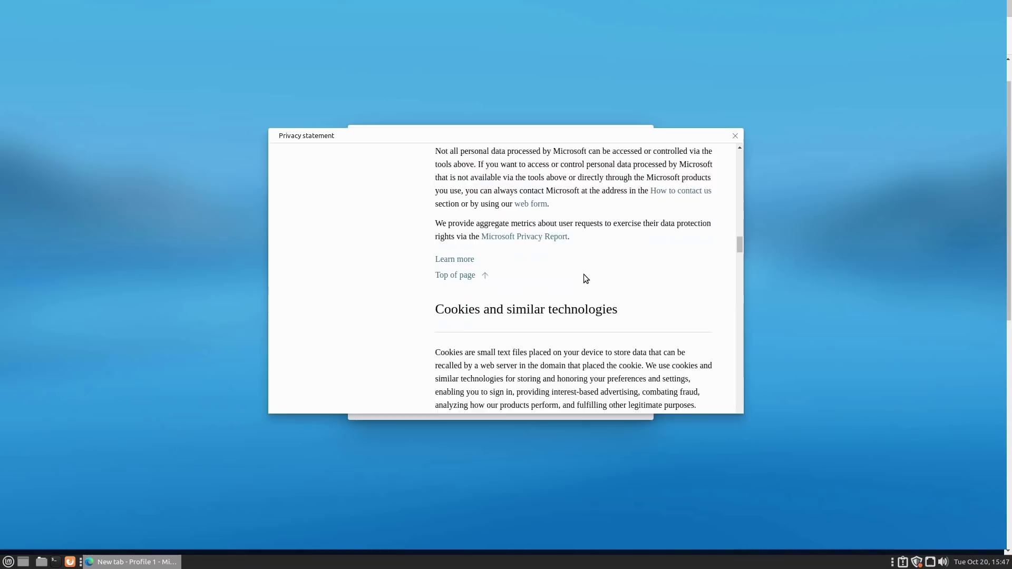
left_click(735, 136)
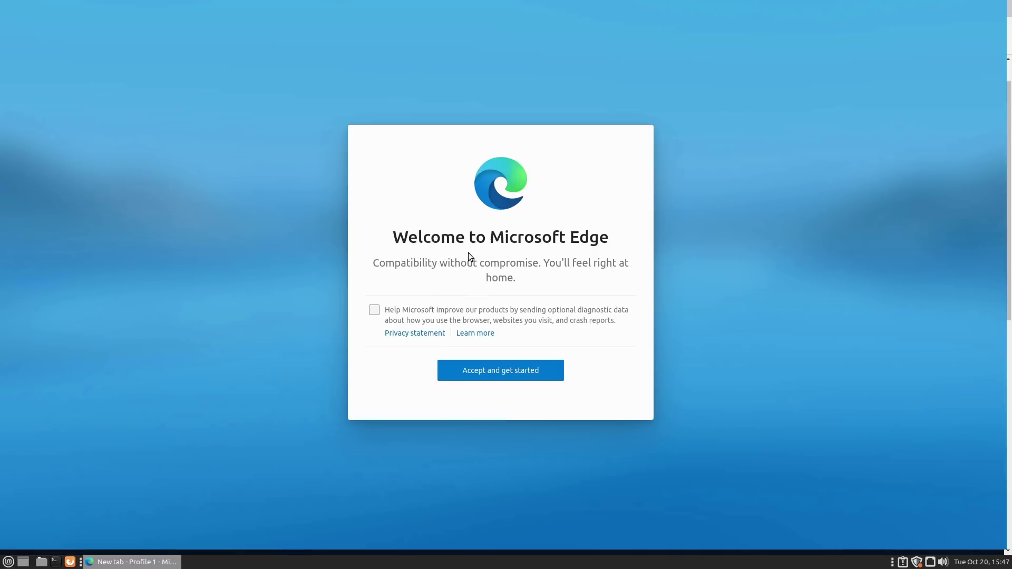
left_click(505, 372)
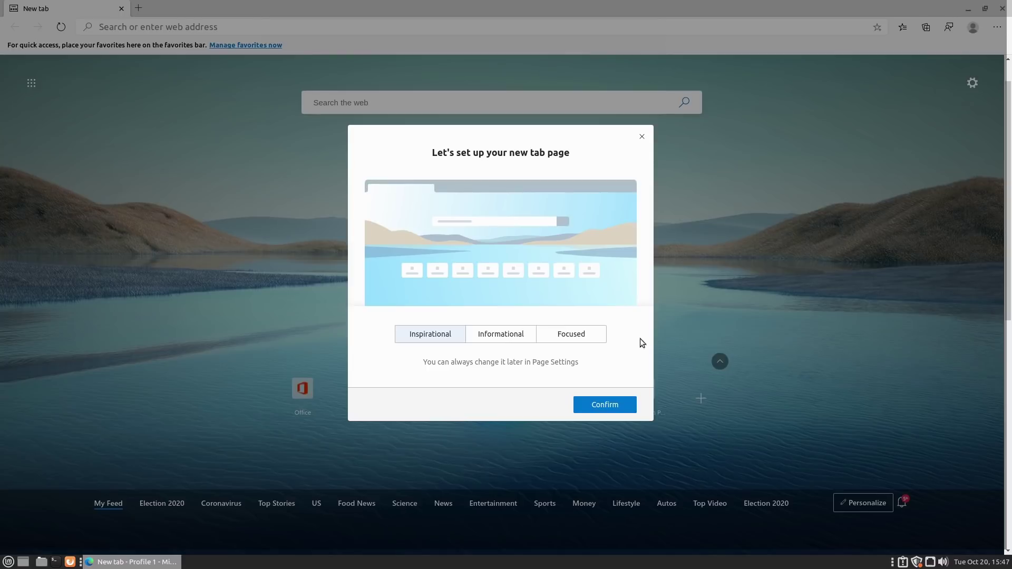
Preview the Informational and Focused layouts, then confirm Inspirational as the new tab layout
left_click(510, 335)
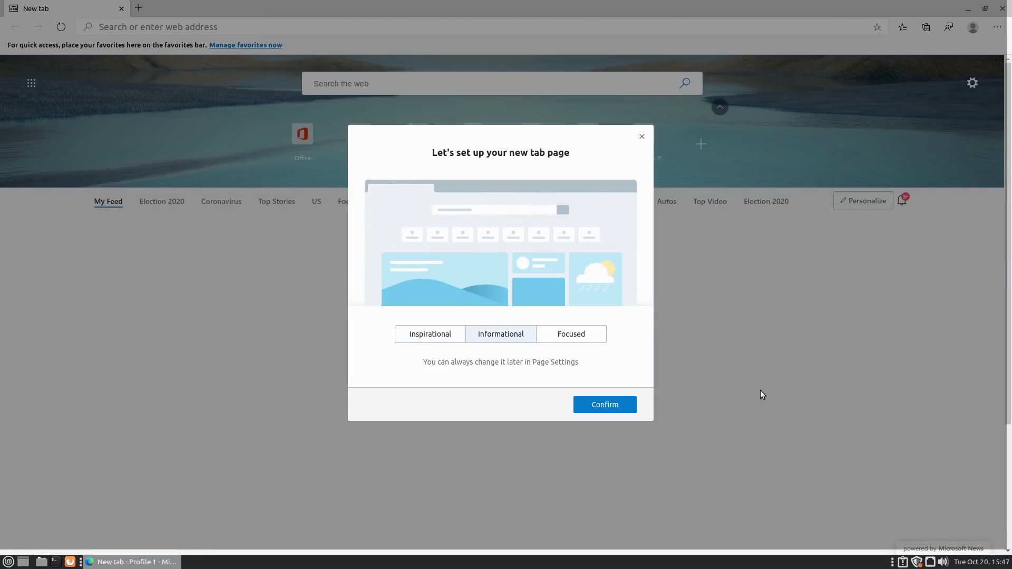
left_click(580, 333)
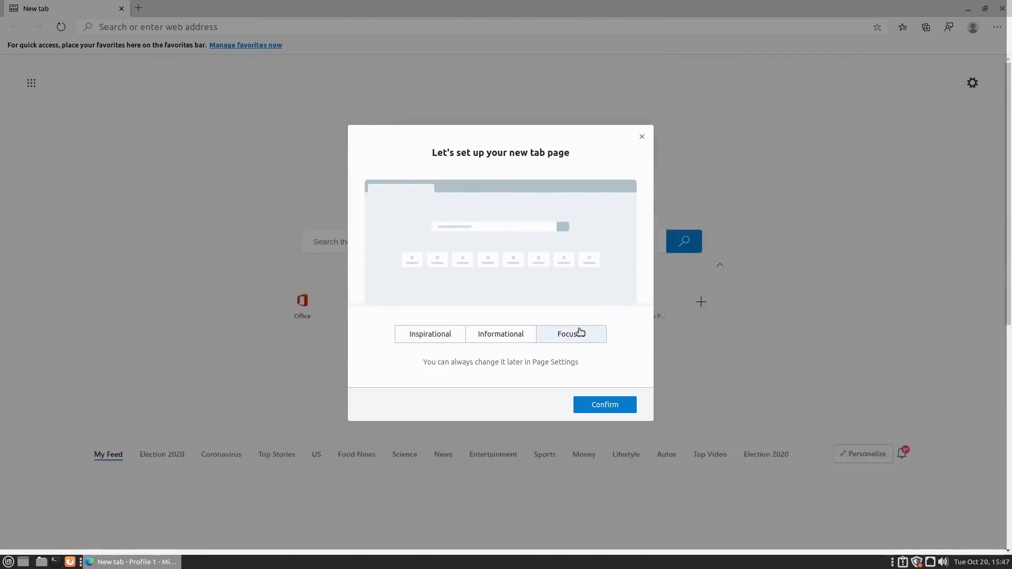
left_click(447, 339)
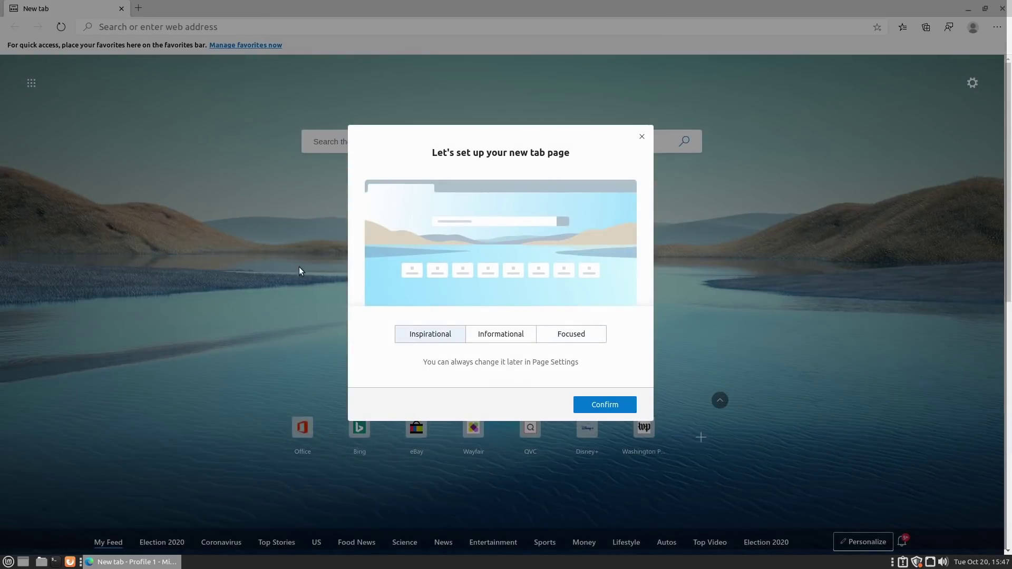
left_click(608, 400)
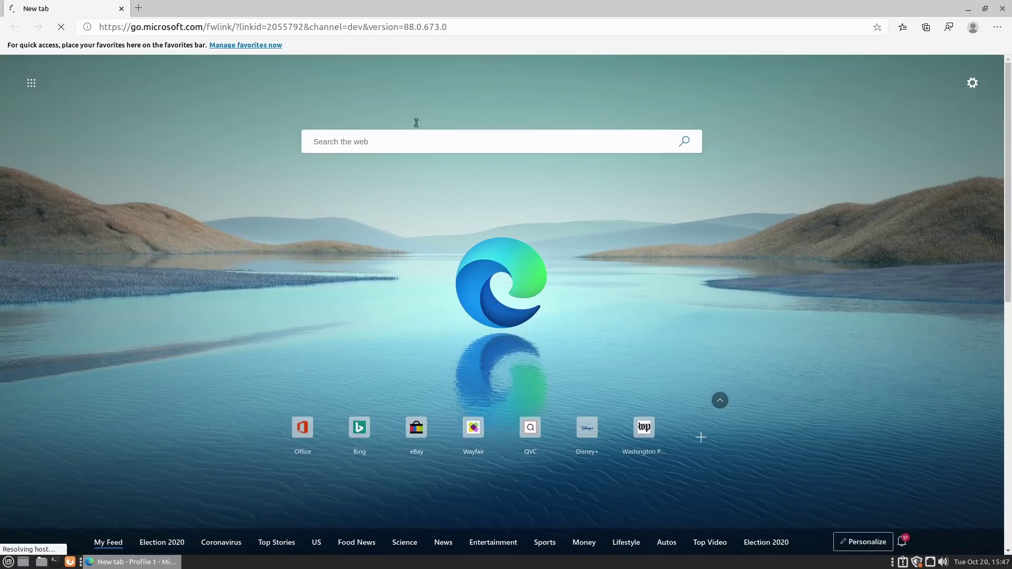
left_click(415, 143)
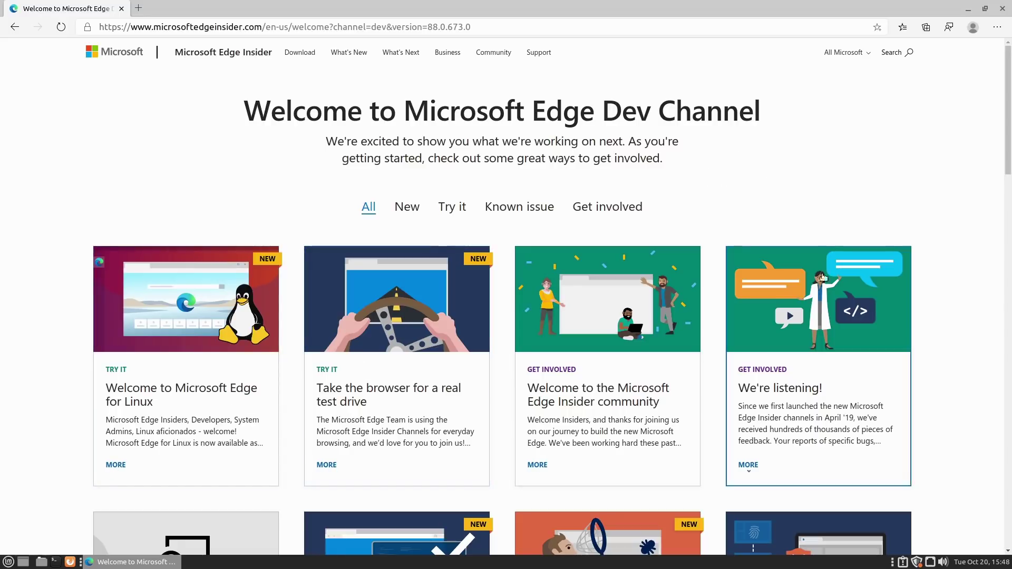
Close Edge and relaunch Microsoft Edge (dev) by searching 'edge' in the Mint menu
left_click(1003, 8)
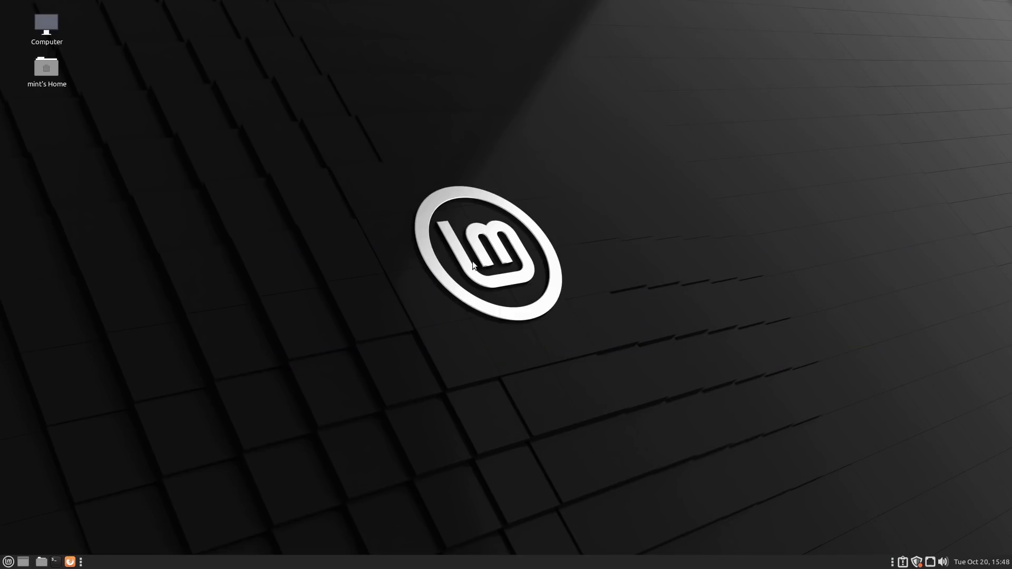
key("super")
type("i")
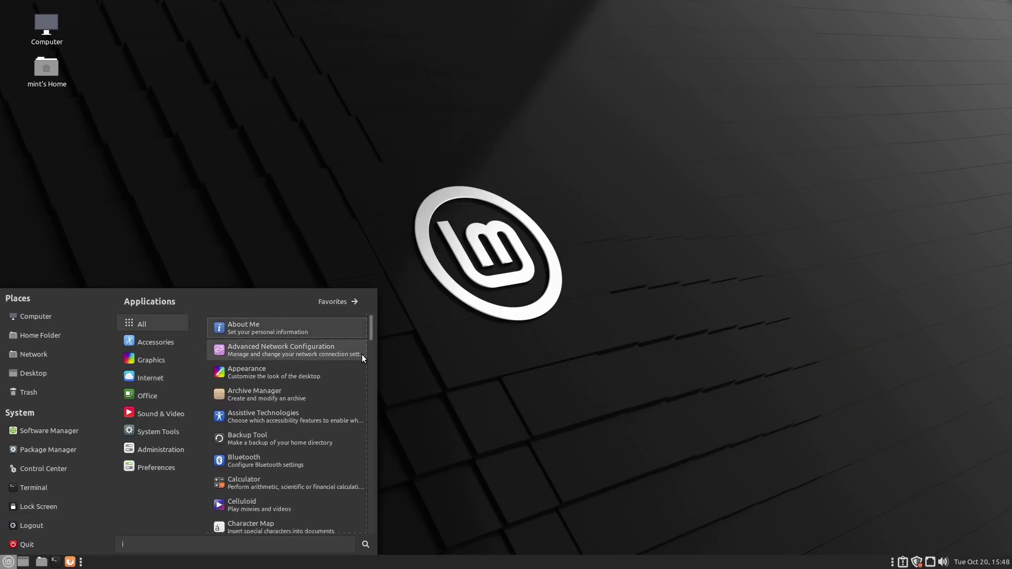
type("ed")
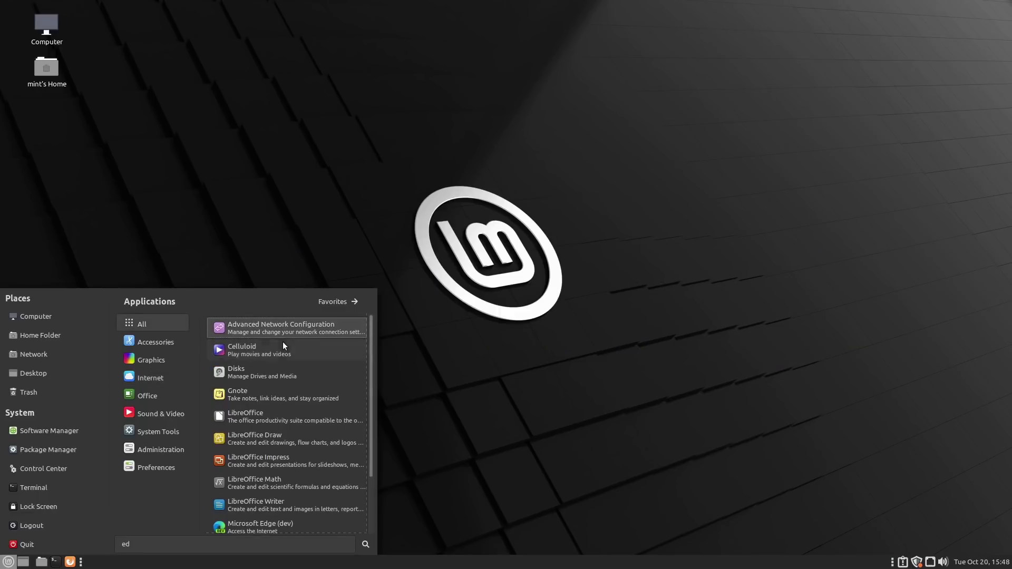
type("edge")
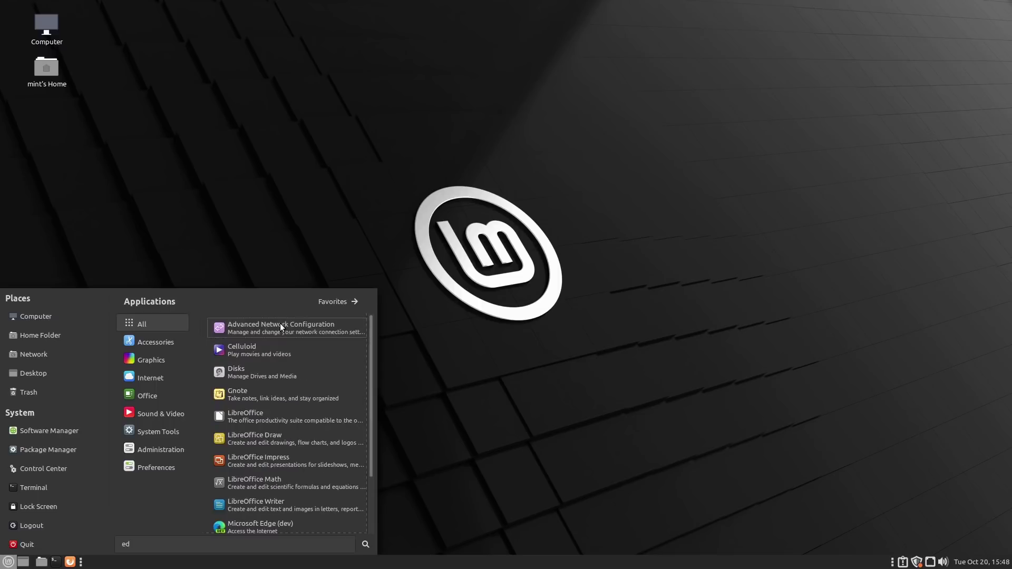
left_click(263, 334)
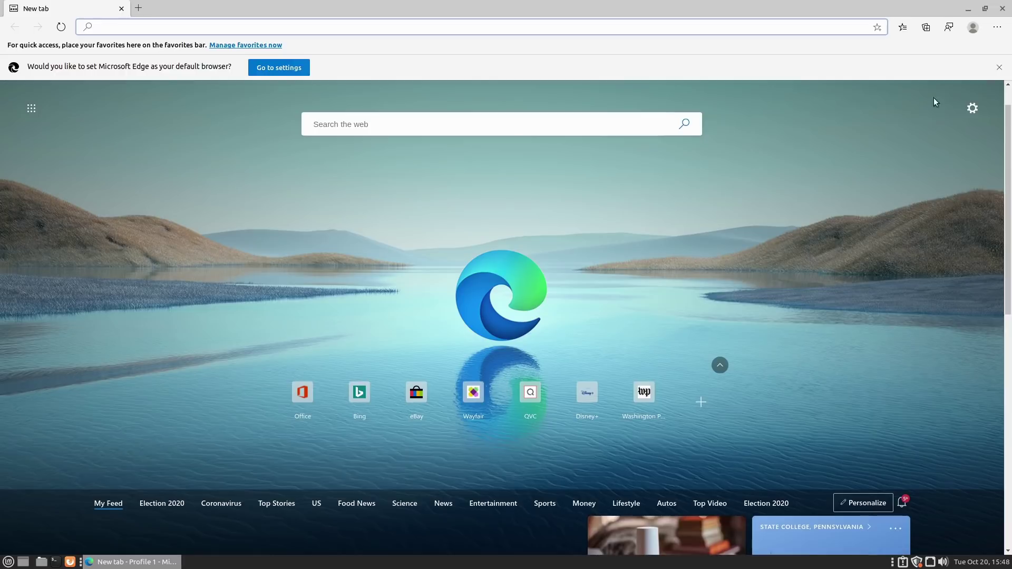
Dismiss the default-browser banner, scroll through My Feed, and bring up the Office quick link's options
left_click(999, 67)
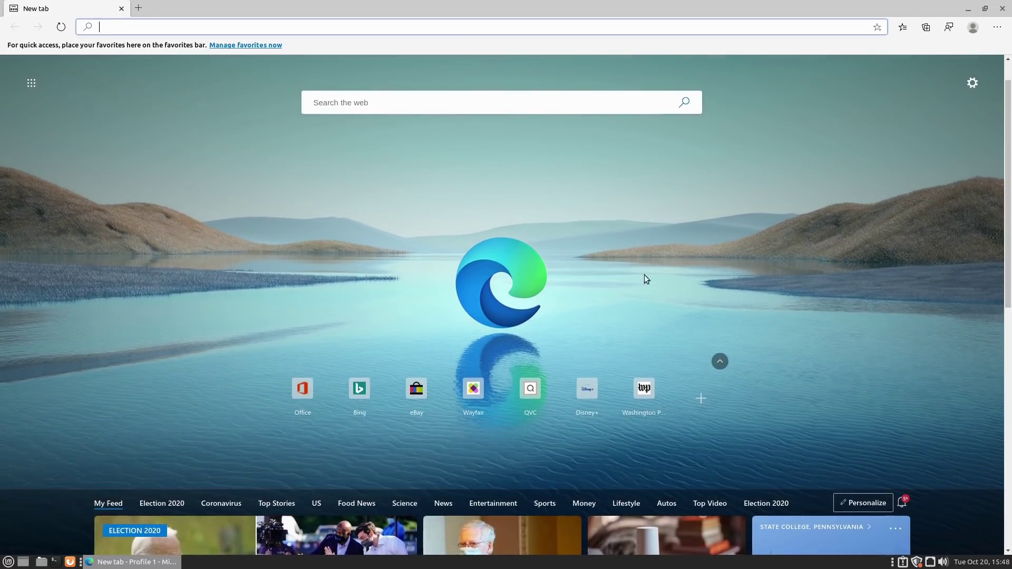
scroll(751, 497, "down", 5)
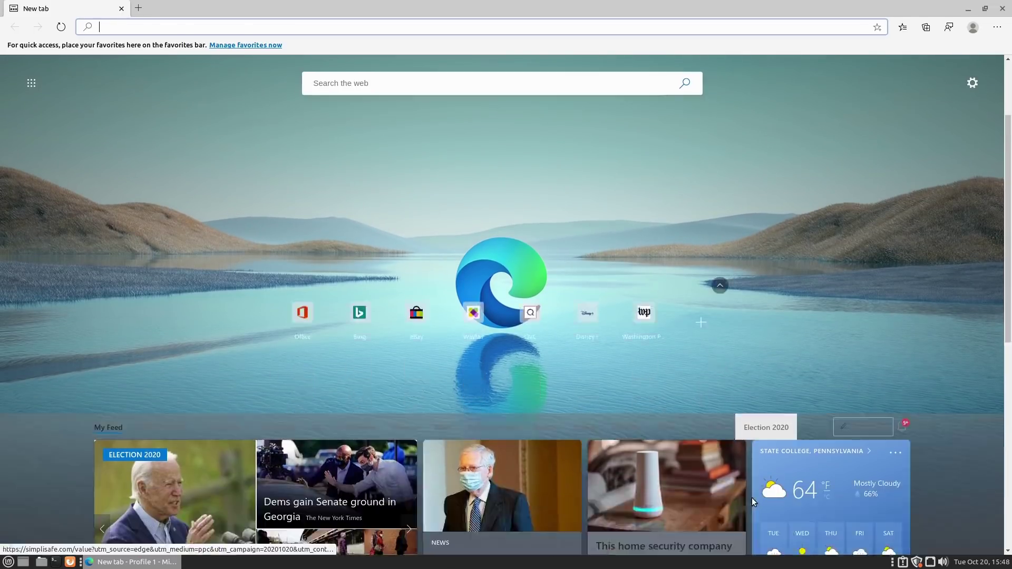
scroll(775, 478, "down", 2)
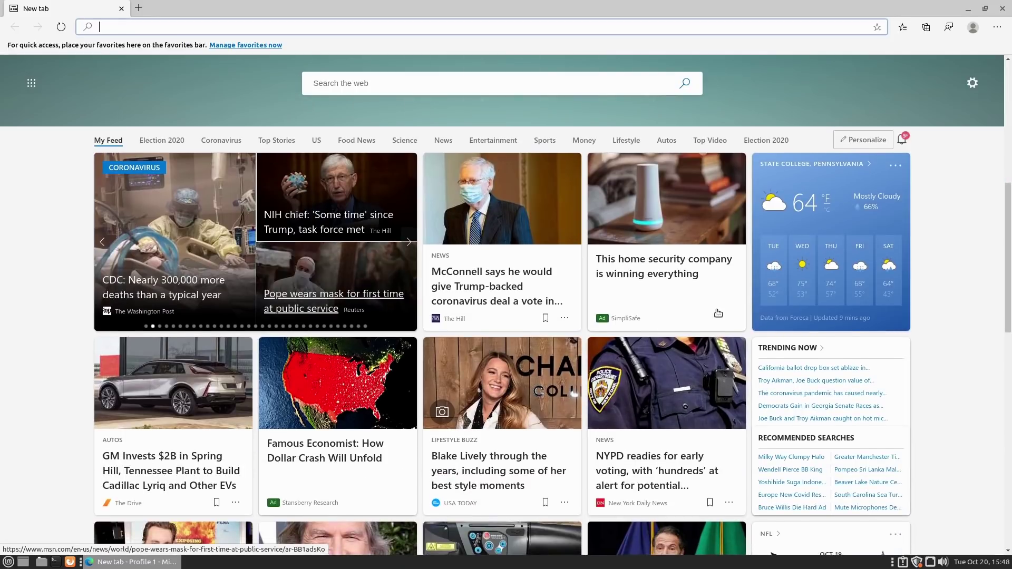
scroll(870, 401, "down", 1)
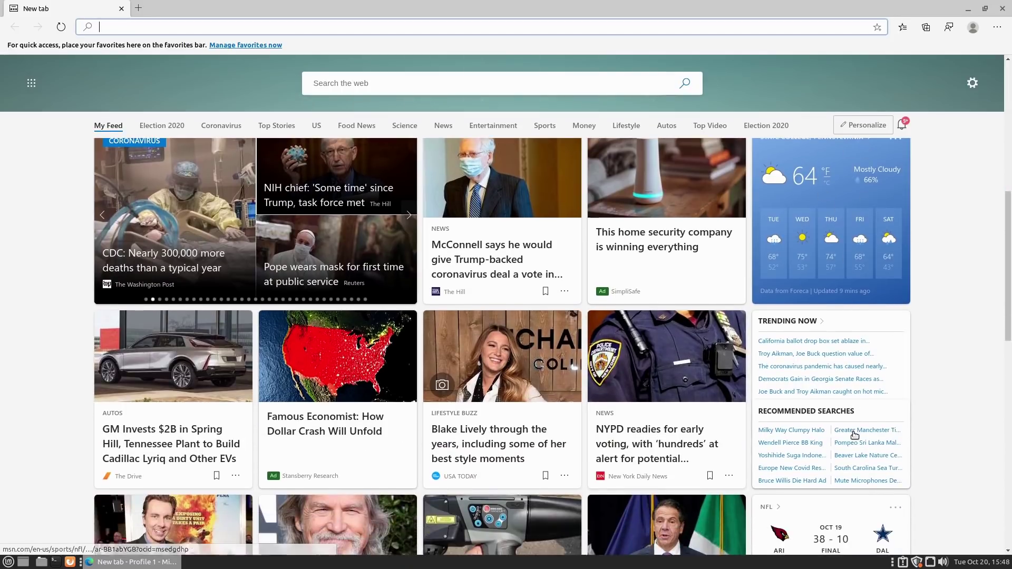
scroll(733, 423, "down", 1)
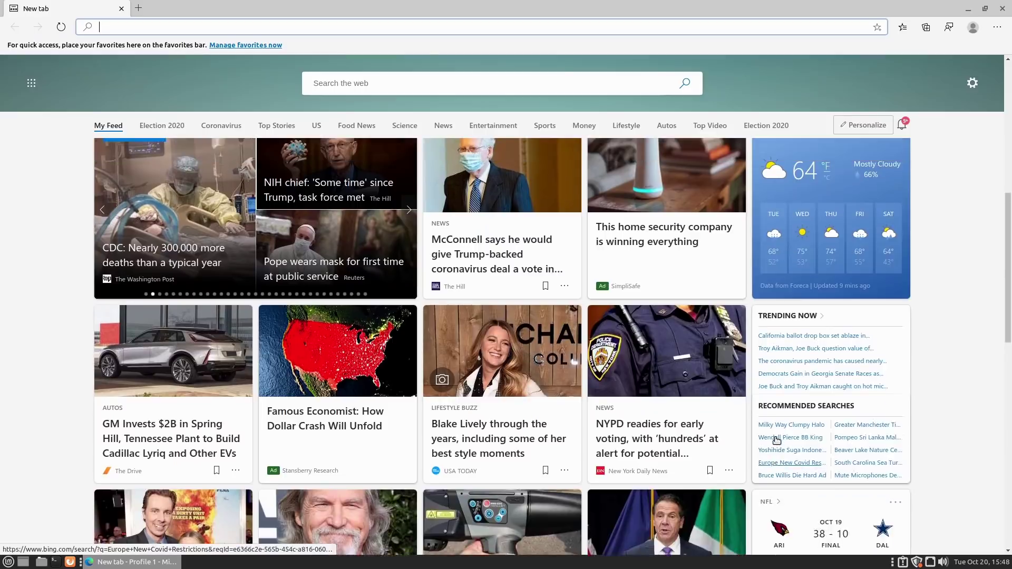
scroll(769, 439, "up", 8)
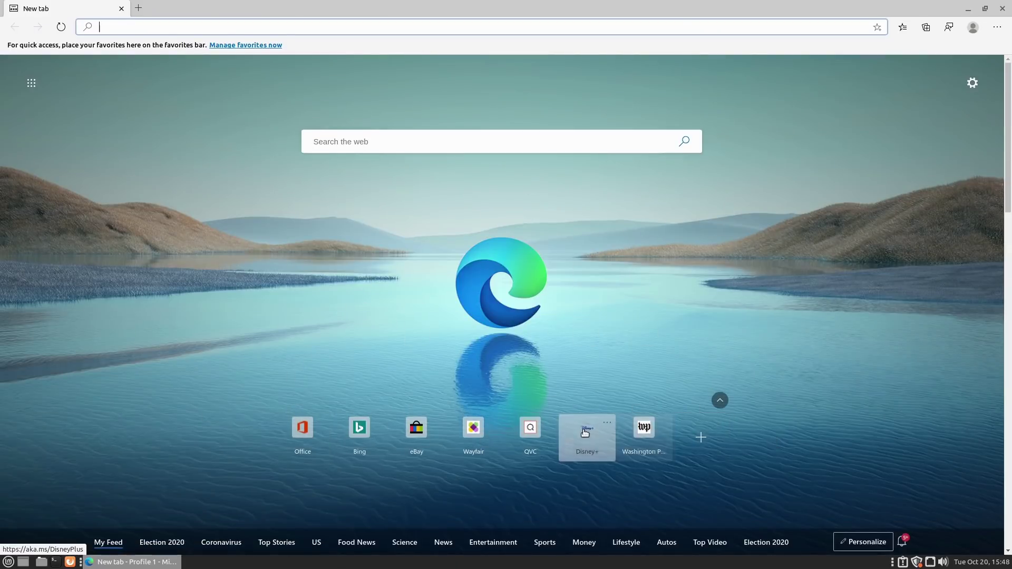
right_click(298, 432)
left_click(191, 425)
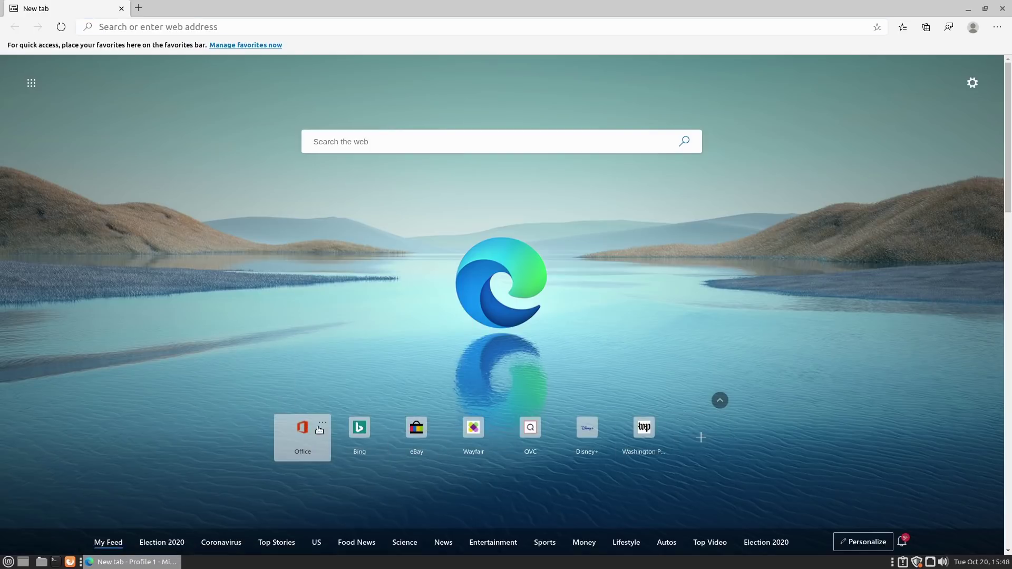
left_click(322, 422)
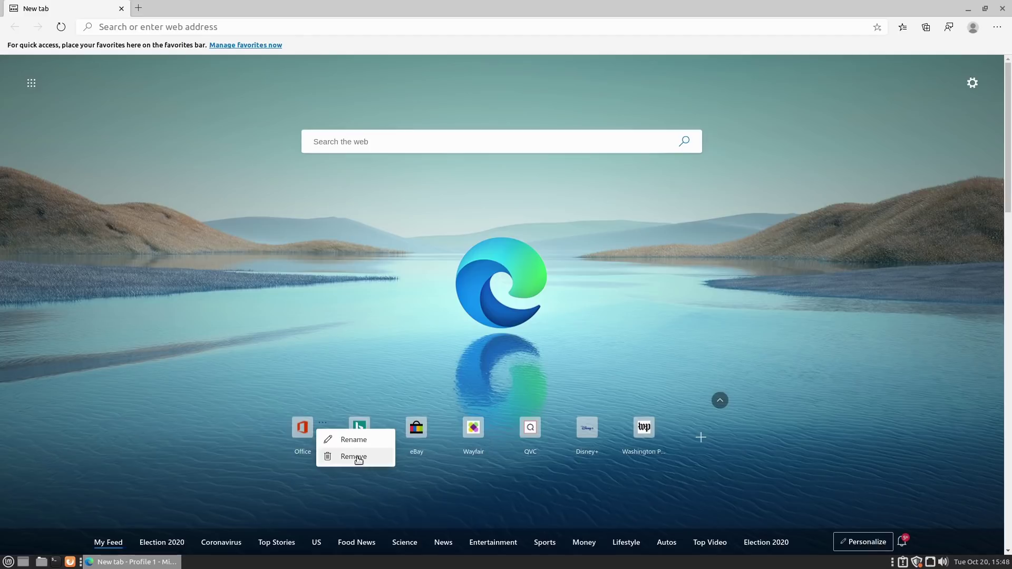
left_click(803, 472)
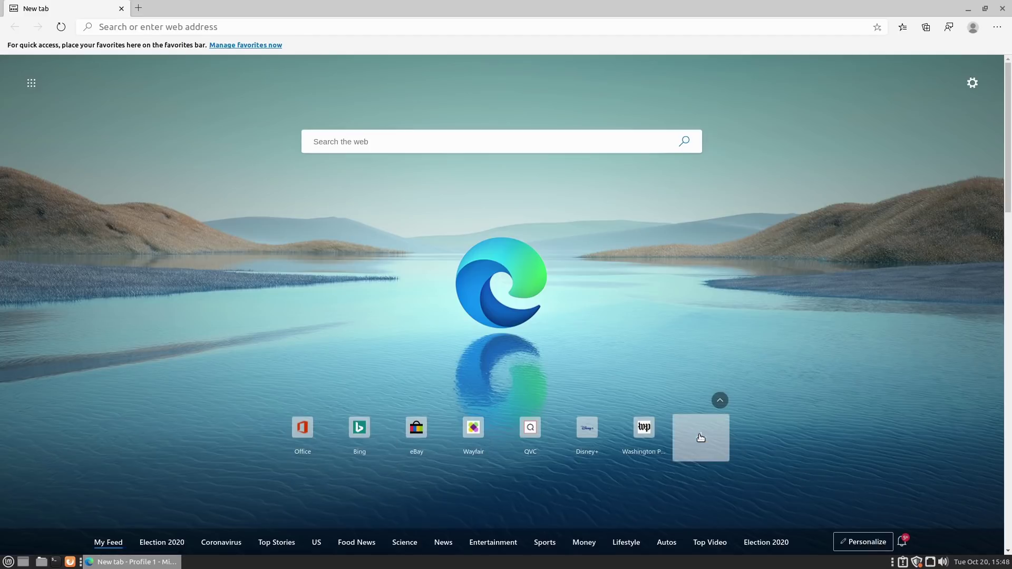
left_click(701, 438)
left_click(581, 264)
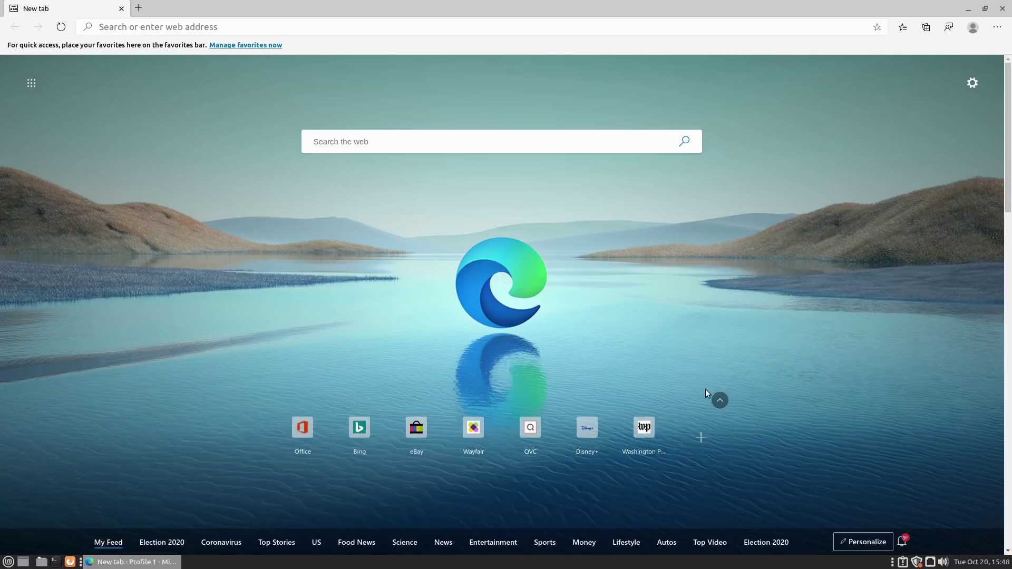
left_click(720, 401)
left_click(720, 402)
Try signing in from the profile menu and dismiss the 'Platform not supported' notice
left_click(974, 29)
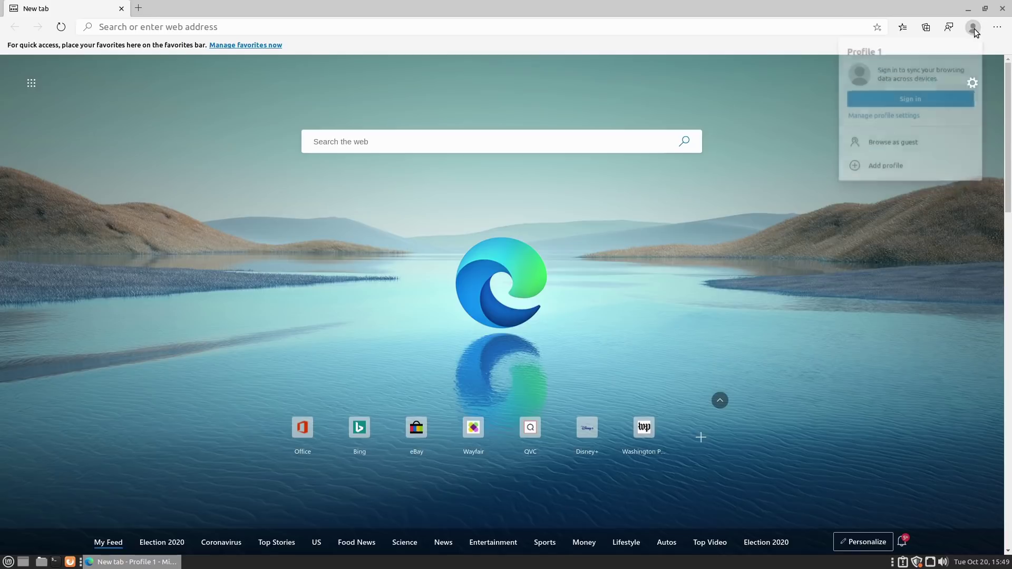
left_click(926, 100)
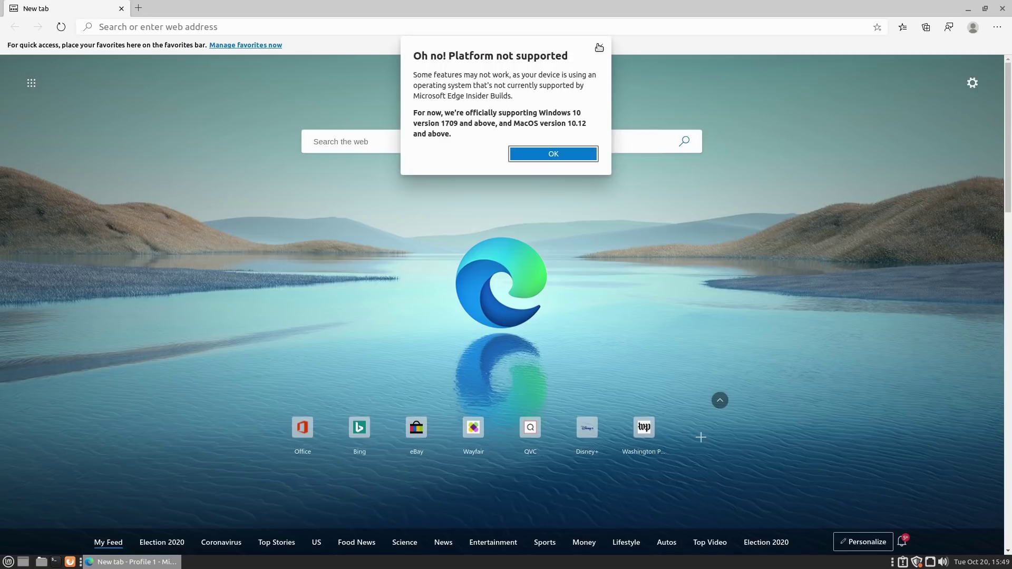
left_click(599, 47)
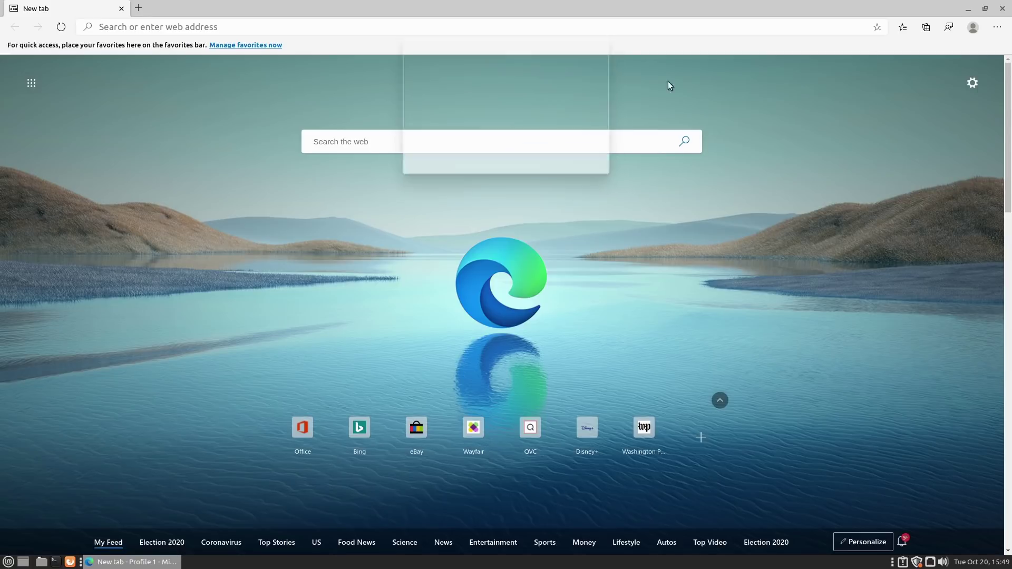
Open the Settings and more (...) main menu
left_click(976, 33)
left_click(1001, 29)
left_click(1000, 29)
left_click(999, 28)
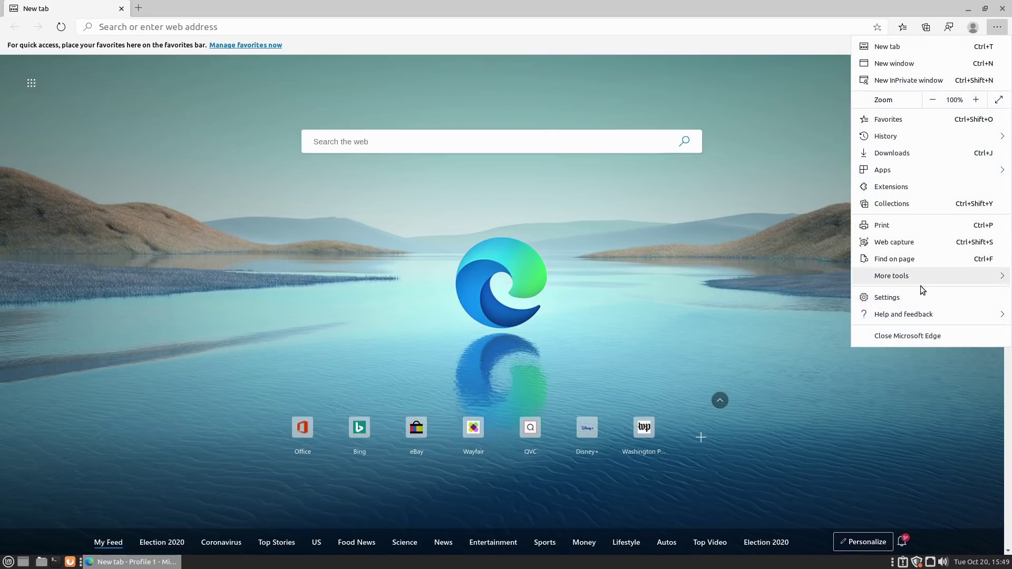
Open Settings from the ... menu and go to Privacy, search, and services
left_click(914, 299)
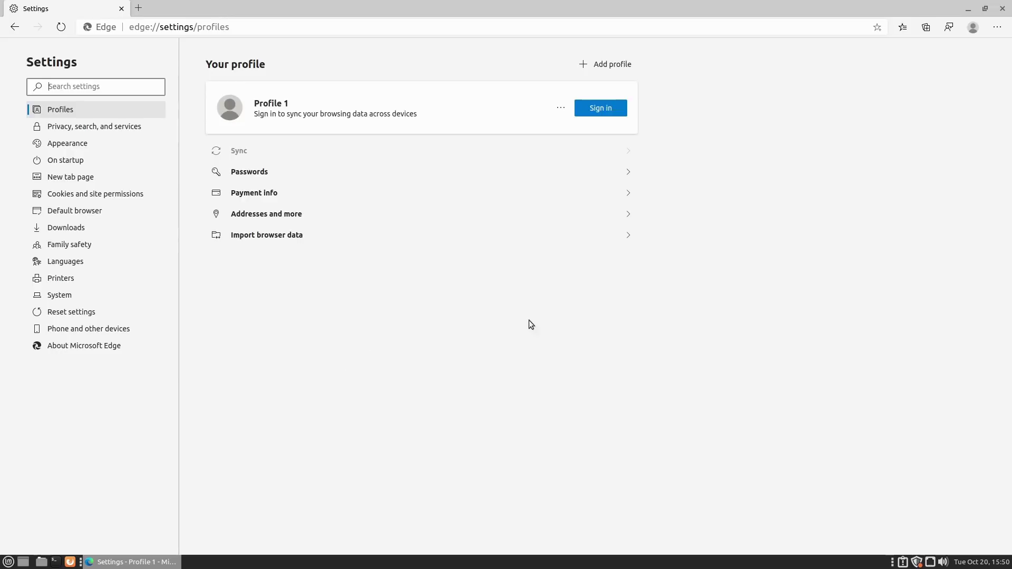
left_click(107, 130)
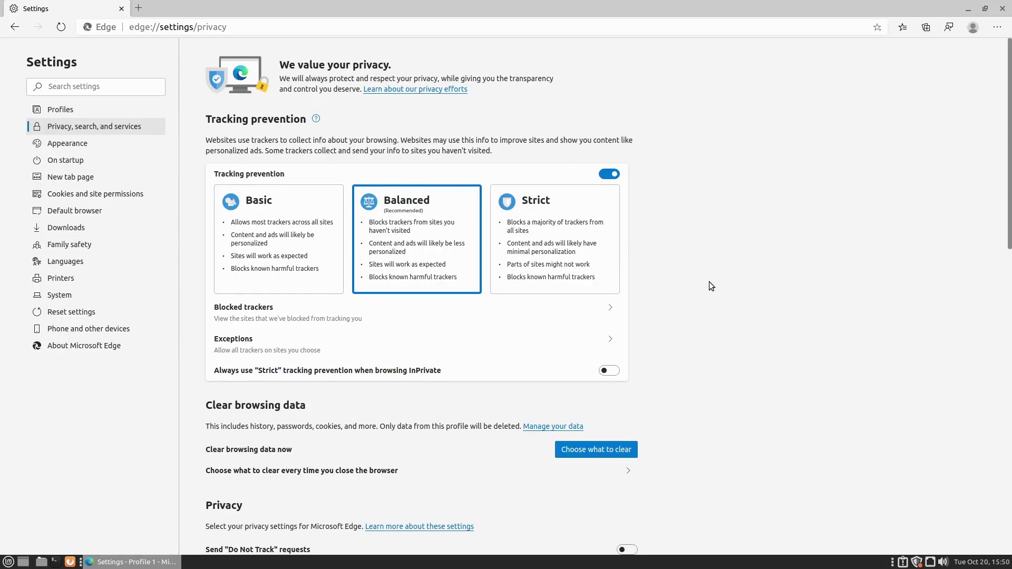
Scroll through the tracking prevention and privacy options, then switch to the On startup page
scroll(710, 281, "down", 5)
scroll(708, 280, "up", 4)
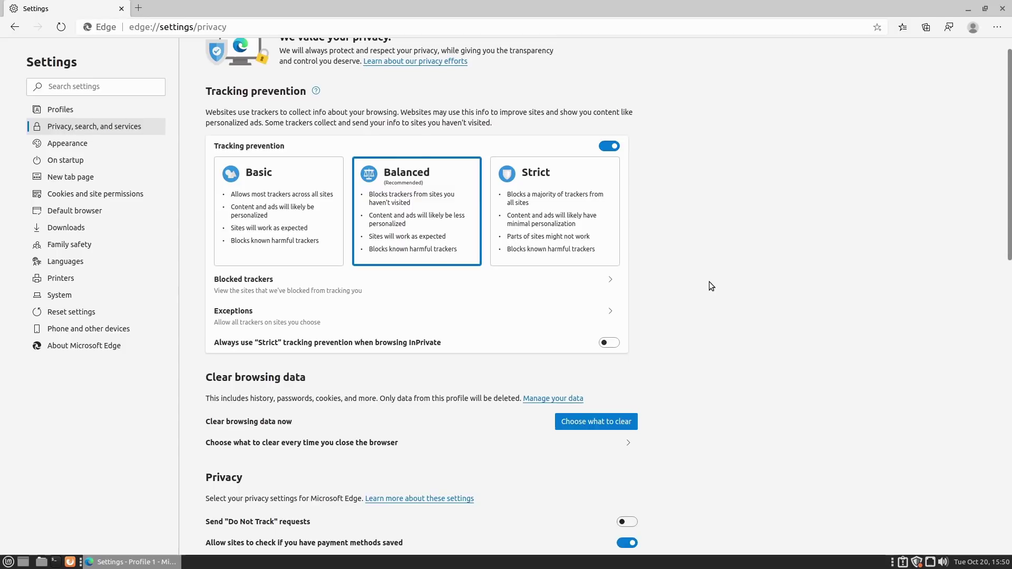
scroll(709, 286, "down", 2)
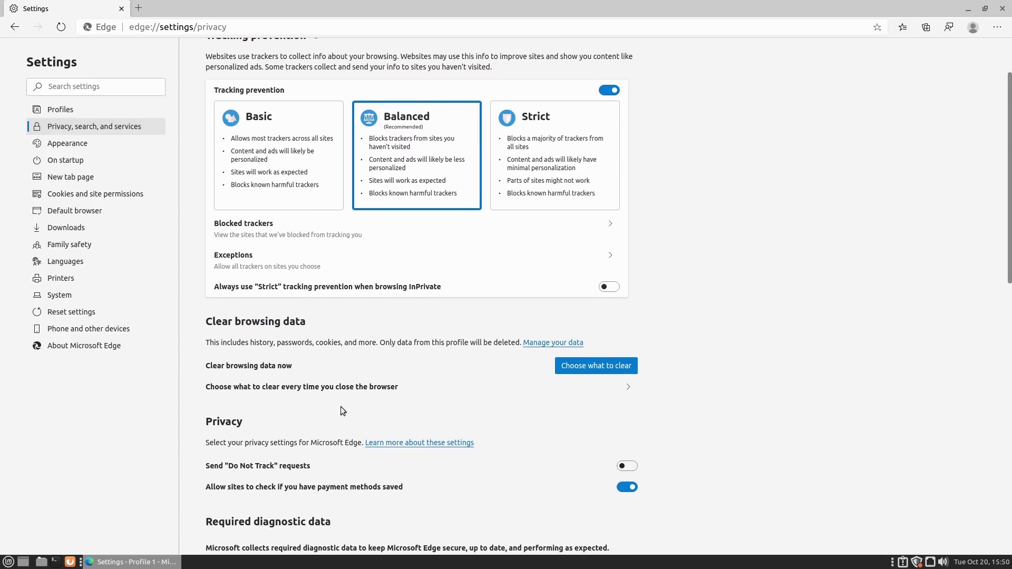
scroll(337, 470, "down", 5)
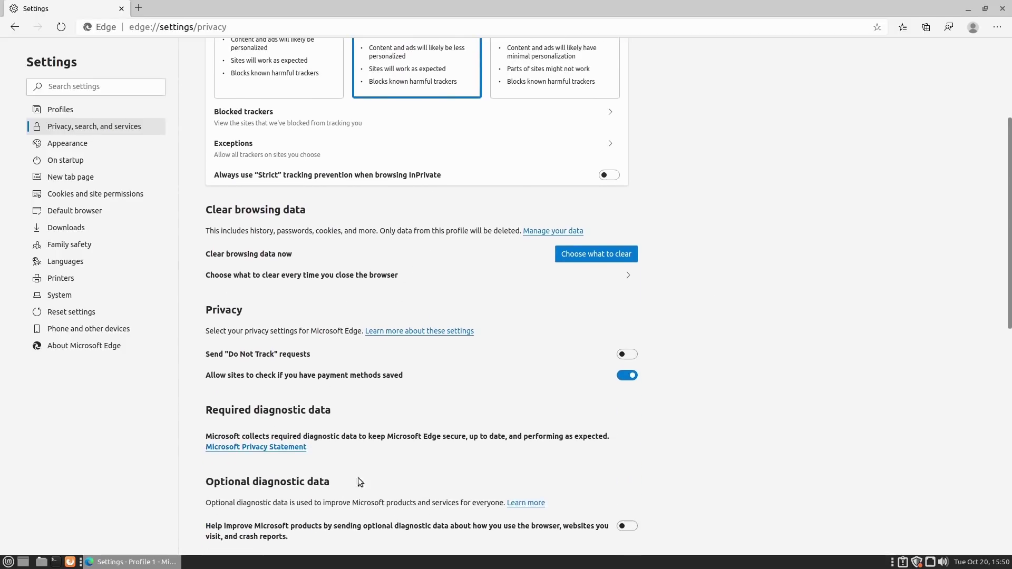
scroll(375, 472, "down", 2)
scroll(373, 460, "up", 9)
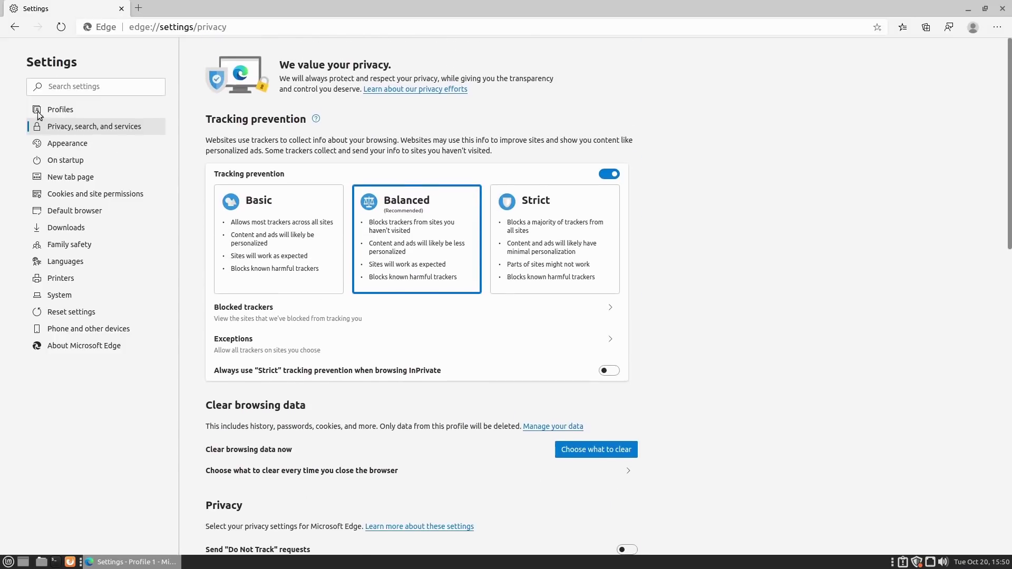
left_click(67, 157)
Visit each settings page in turn, from Appearance through About Microsoft Edge
left_click(67, 148)
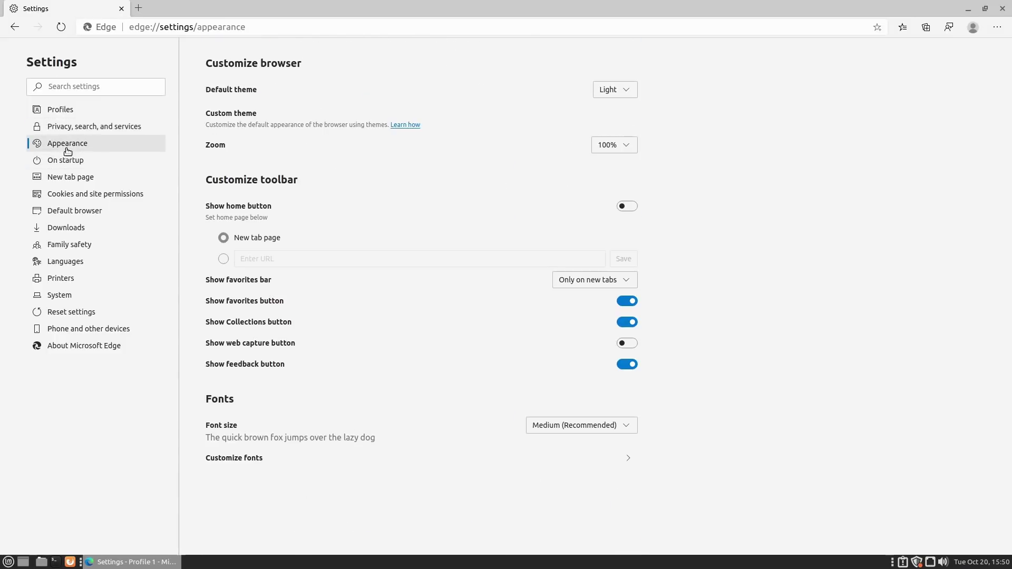
left_click(84, 177)
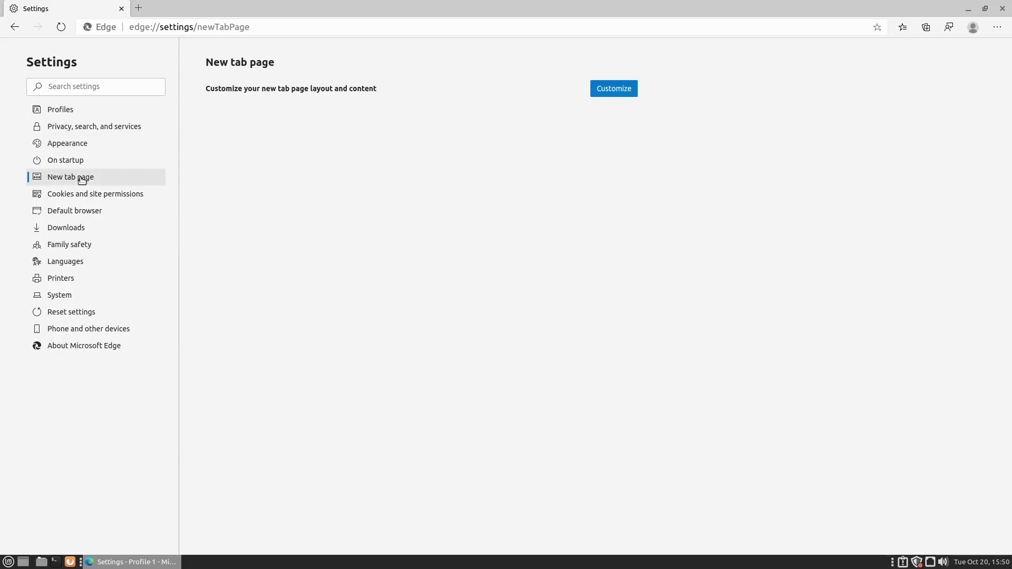
left_click(80, 196)
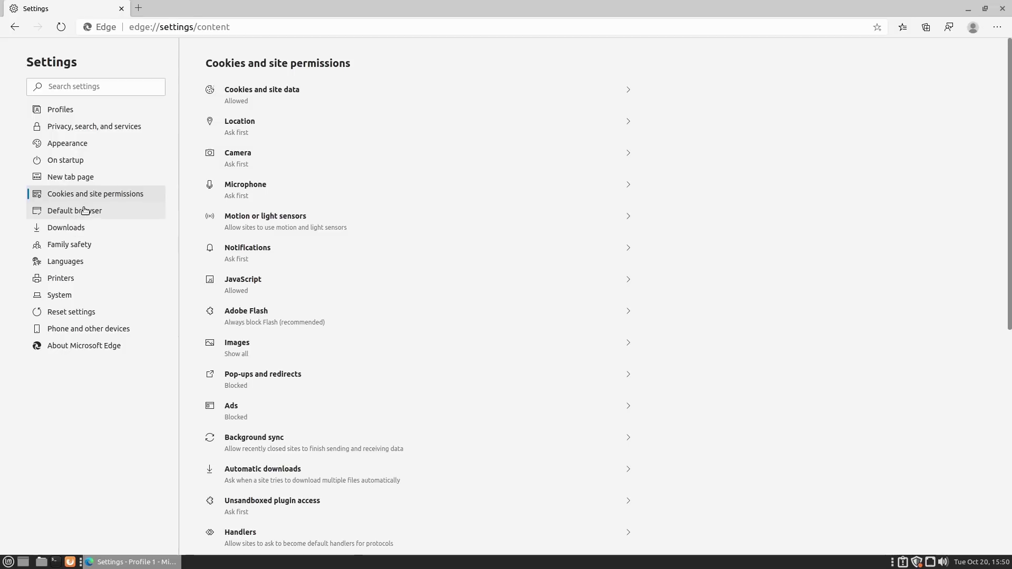
left_click(82, 212)
left_click(75, 227)
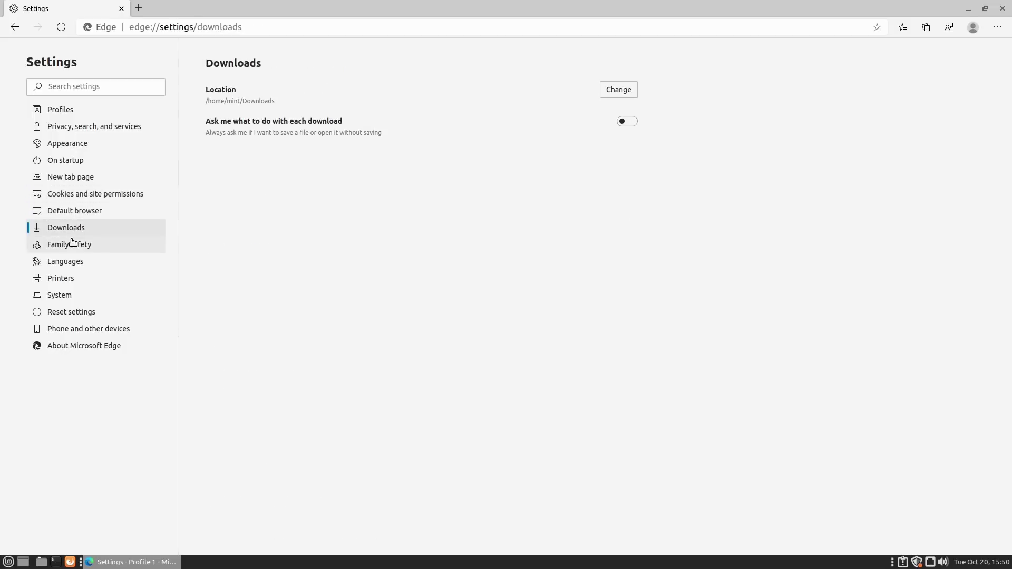
left_click(72, 243)
left_click(65, 285)
left_click(67, 297)
left_click(68, 315)
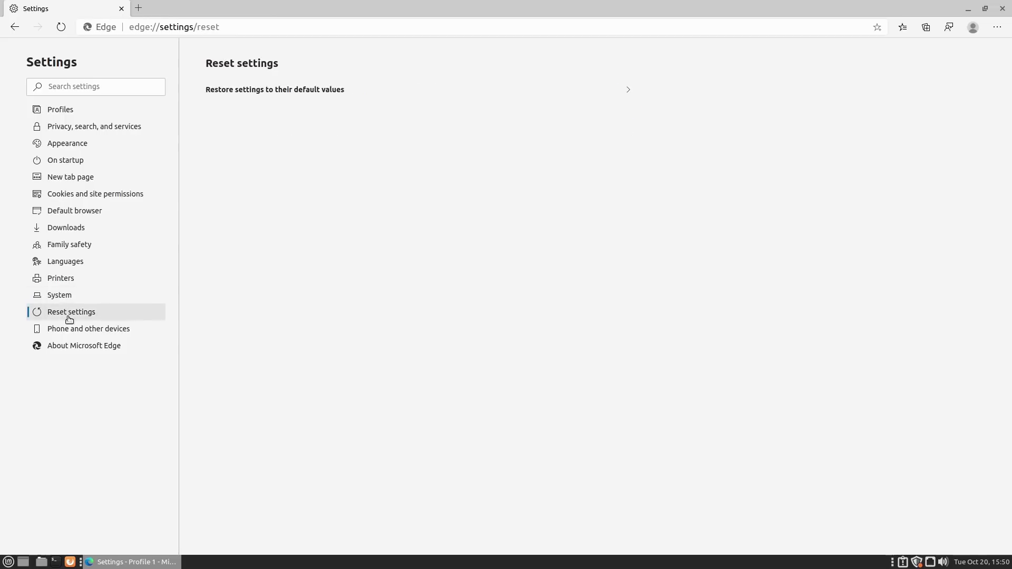
left_click(75, 348)
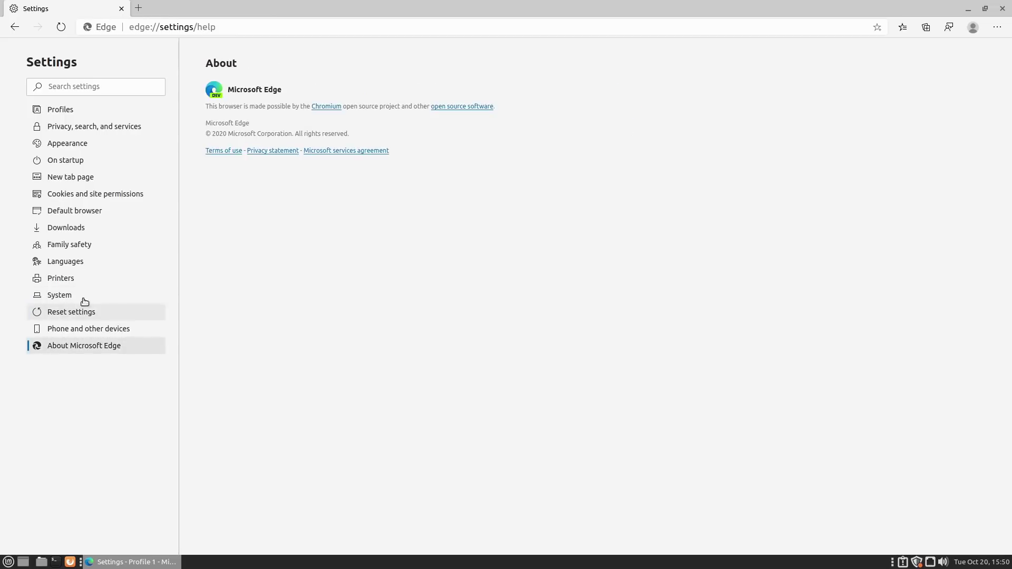
Go back to the Printers and Family safety pages, then replace Settings with a new tab
left_click(14, 27)
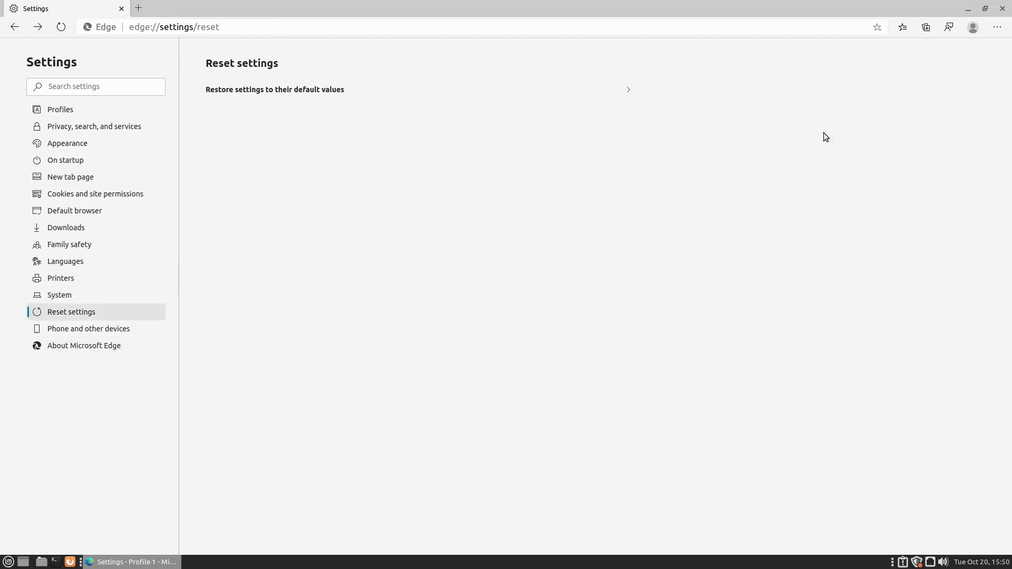
left_click(14, 27)
left_click(14, 27)
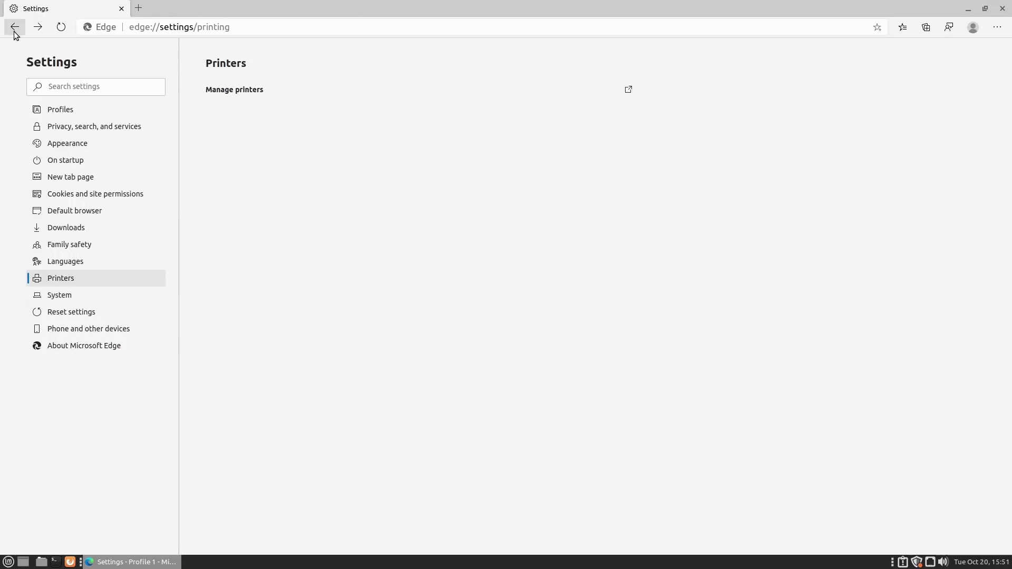
left_click(17, 29)
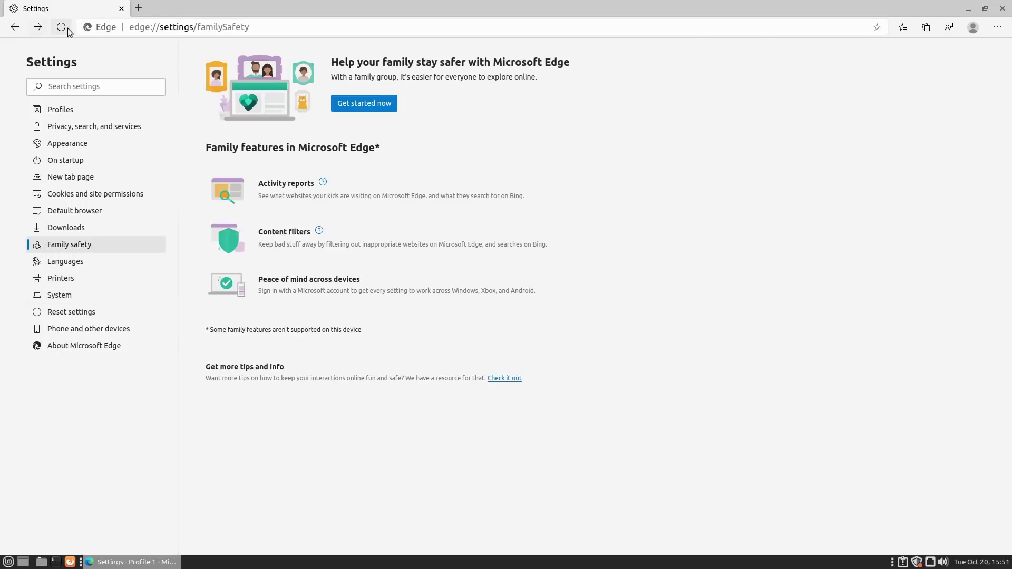
left_click(139, 8)
left_click(122, 9)
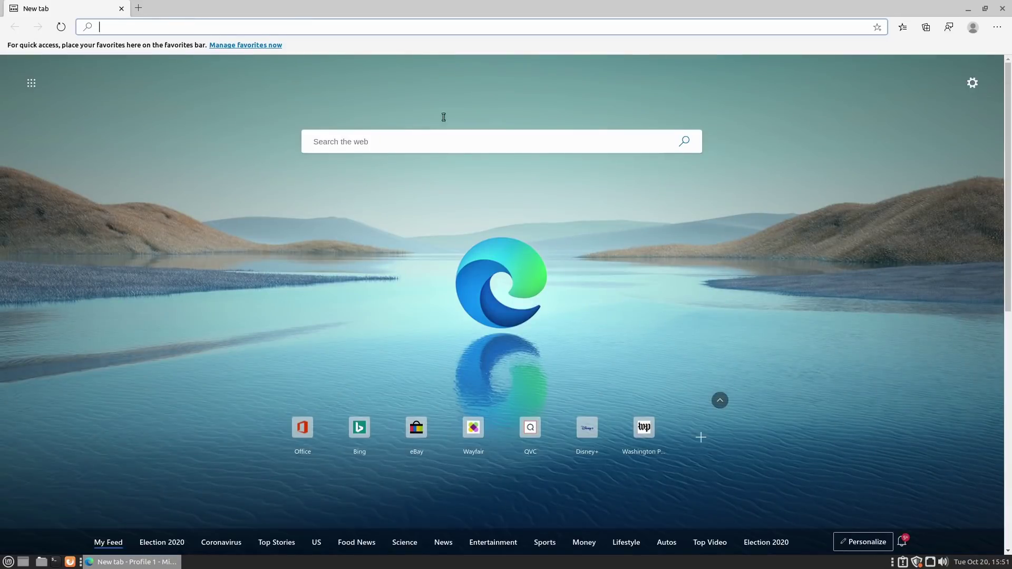
left_click(414, 142)
type("something")
key("Return")
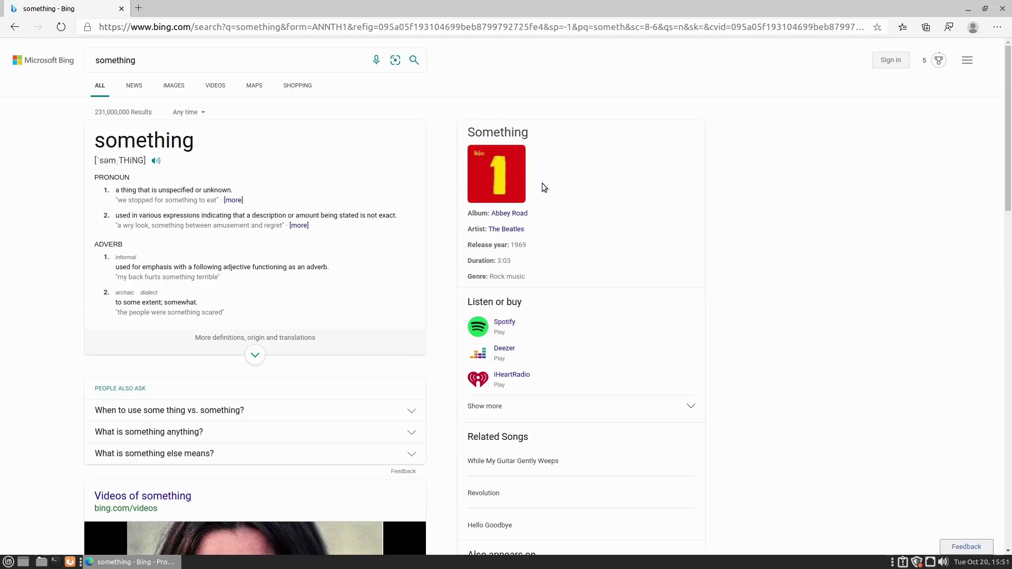
scroll(246, 279, "down", 5)
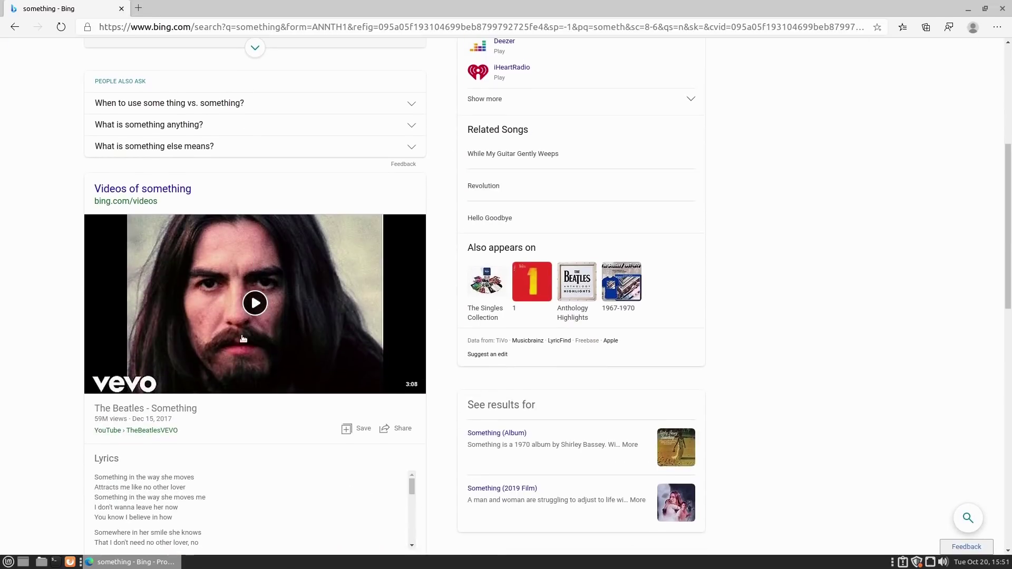
scroll(327, 432, "down", 1)
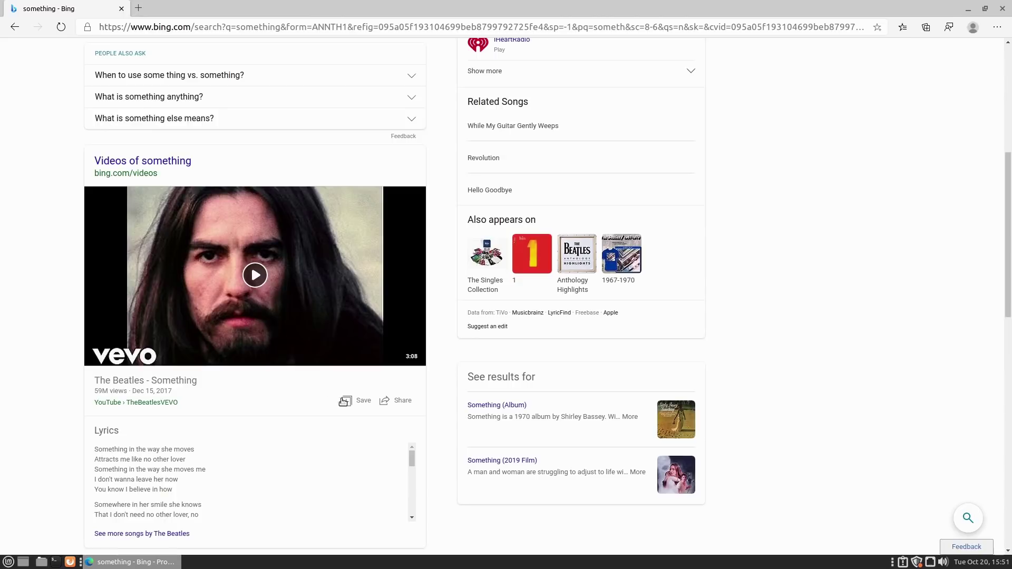
scroll(15, 416, "down", 3)
scroll(79, 419, "down", 3)
scroll(406, 469, "up", 2)
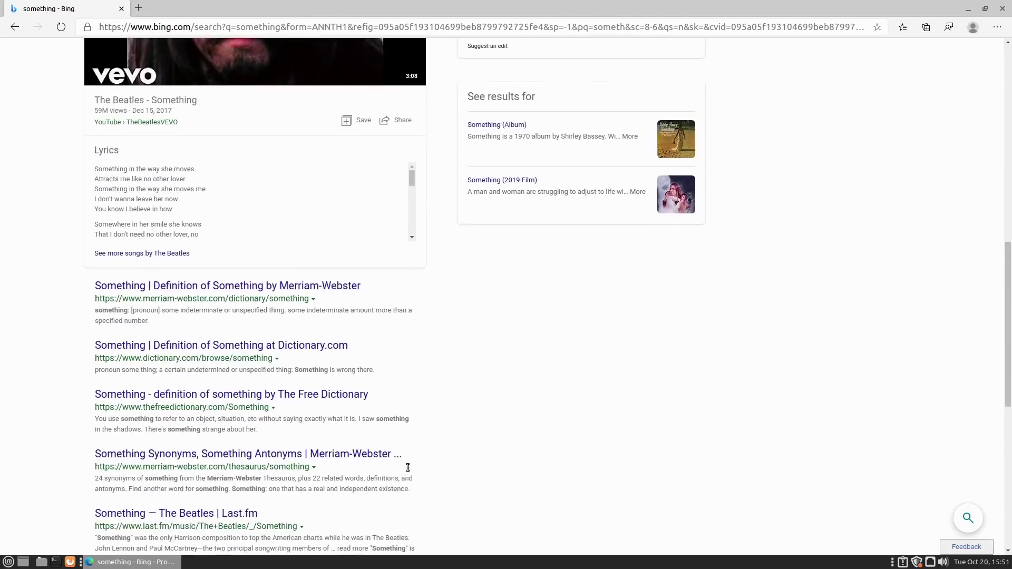
scroll(408, 467, "up", 10)
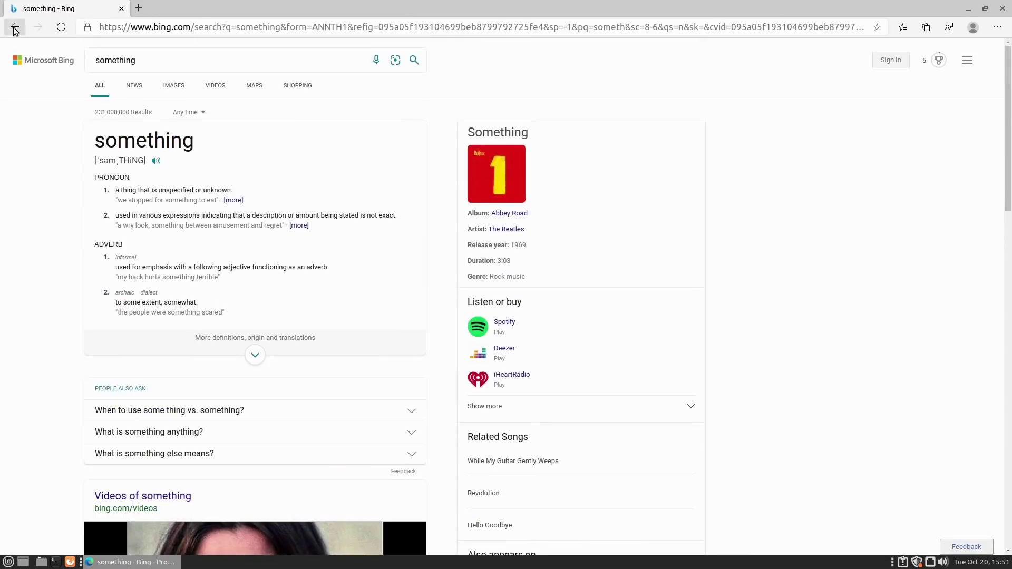
left_click(15, 29)
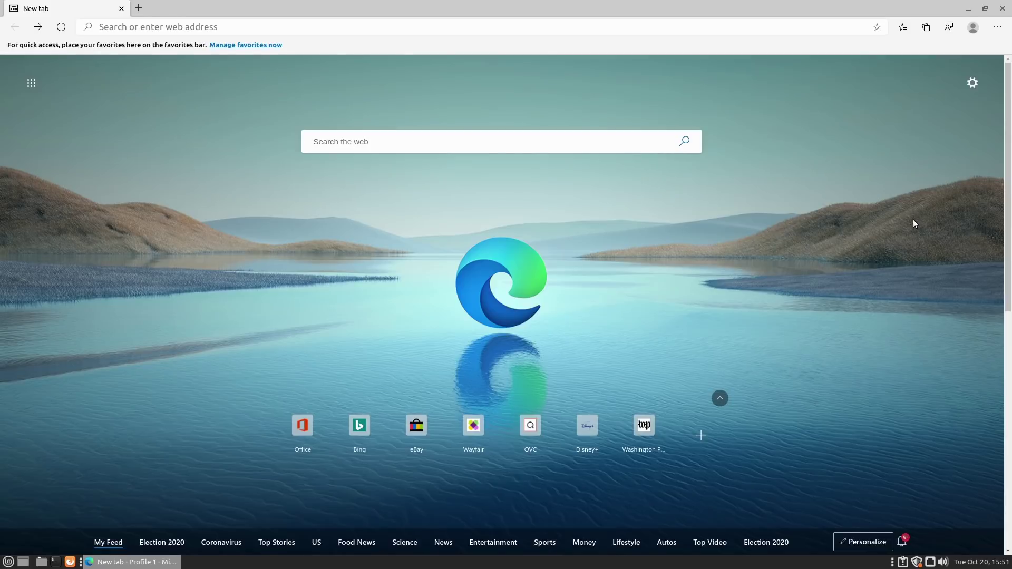
left_click(929, 32)
left_click(925, 30)
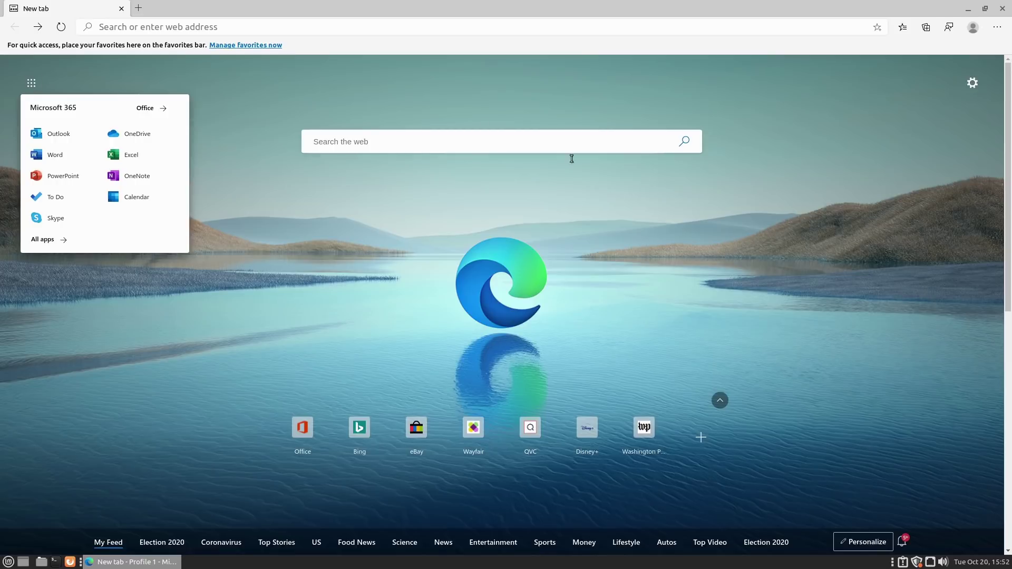
left_click(731, 234)
scroll(762, 257, "down", 1)
scroll(762, 257, "down", 4)
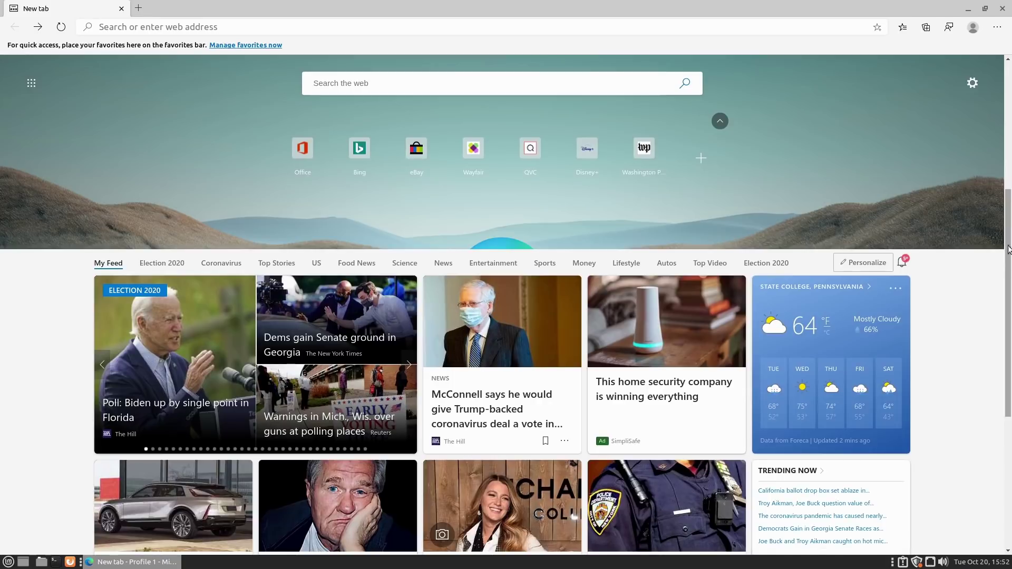
left_click(1007, 434)
scroll(1002, 464, "down", 10)
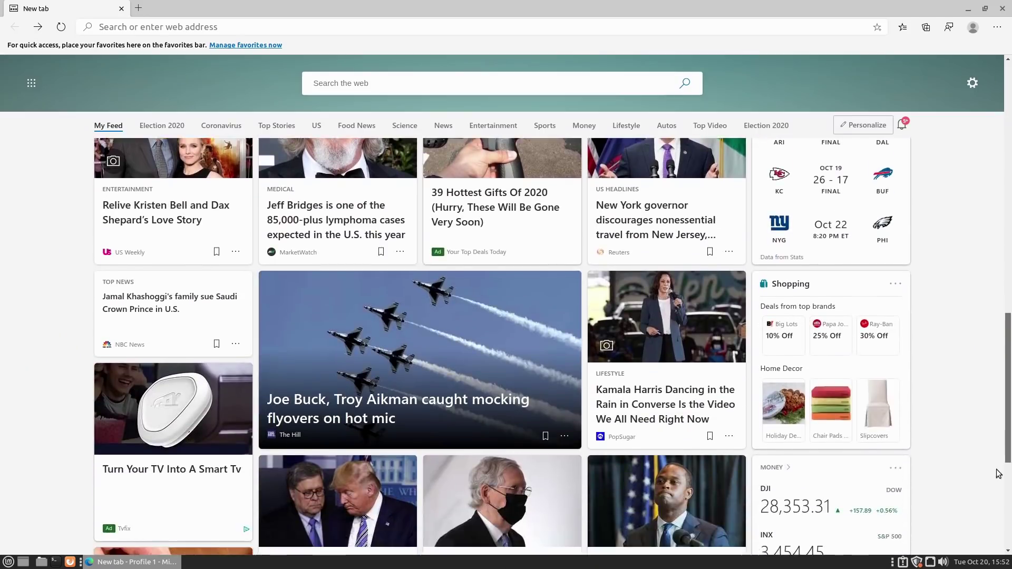
scroll(997, 505, "up", 2)
scroll(980, 507, "down", 10)
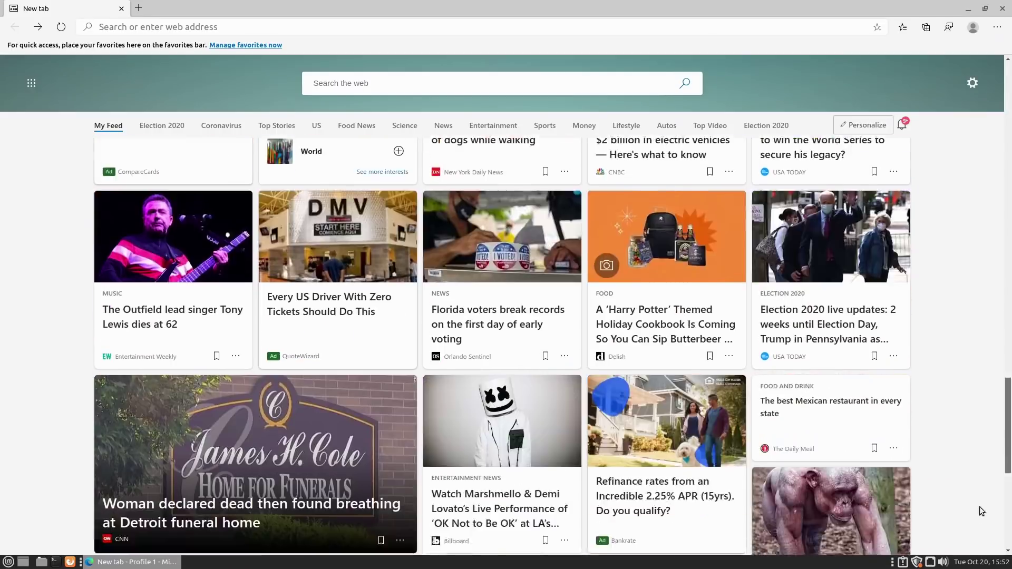
scroll(980, 507, "up", 20)
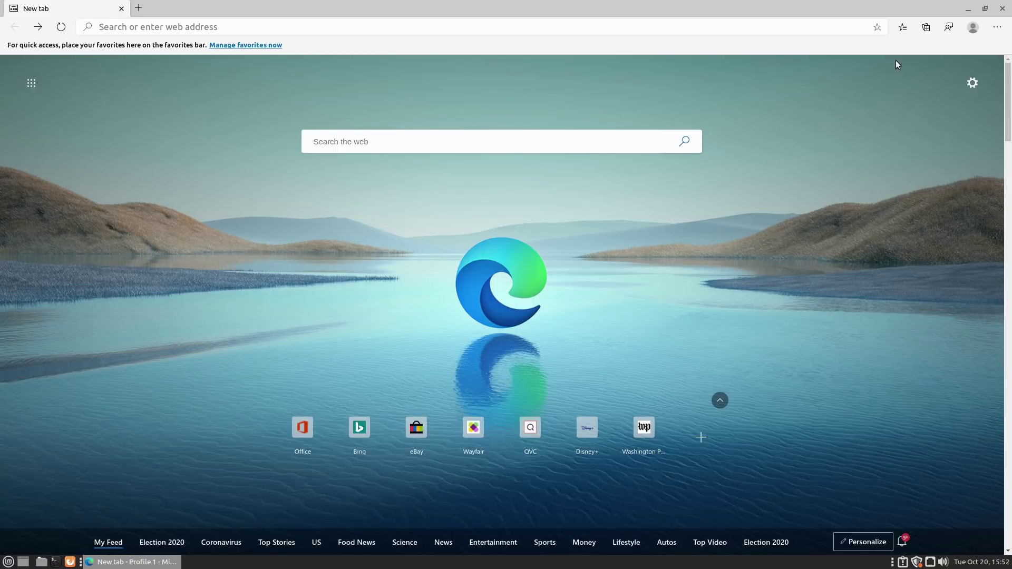
left_click(997, 27)
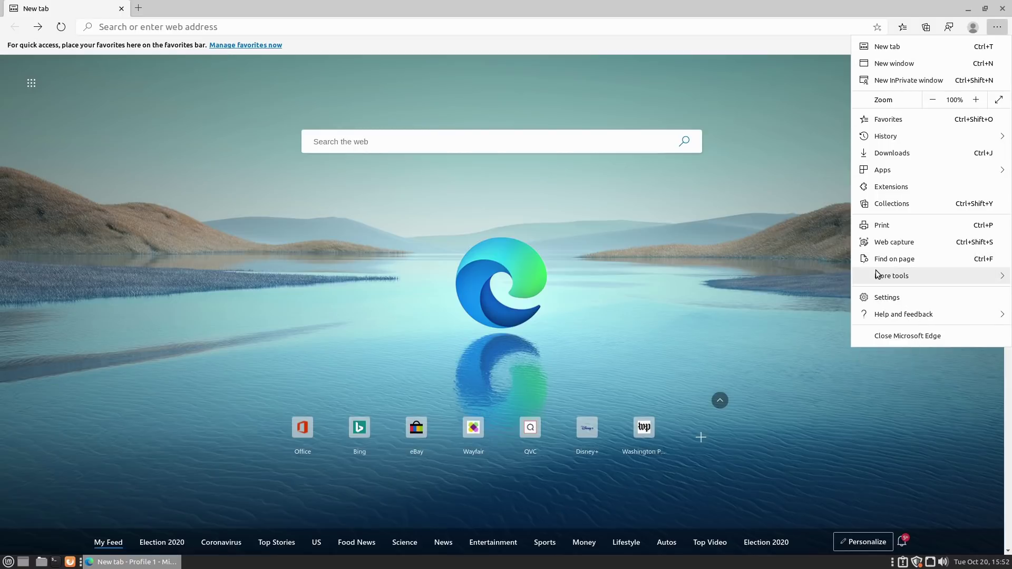
left_click(766, 193)
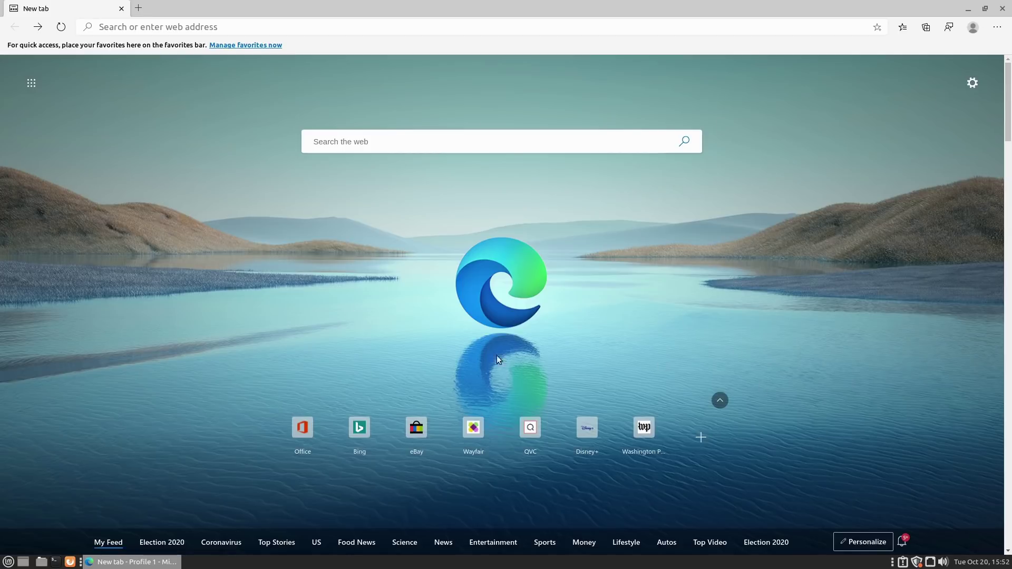
Load switchedtolinux.com and scroll through its Recent Updates videos
left_click(8, 562)
left_click(8, 562)
left_click(315, 29)
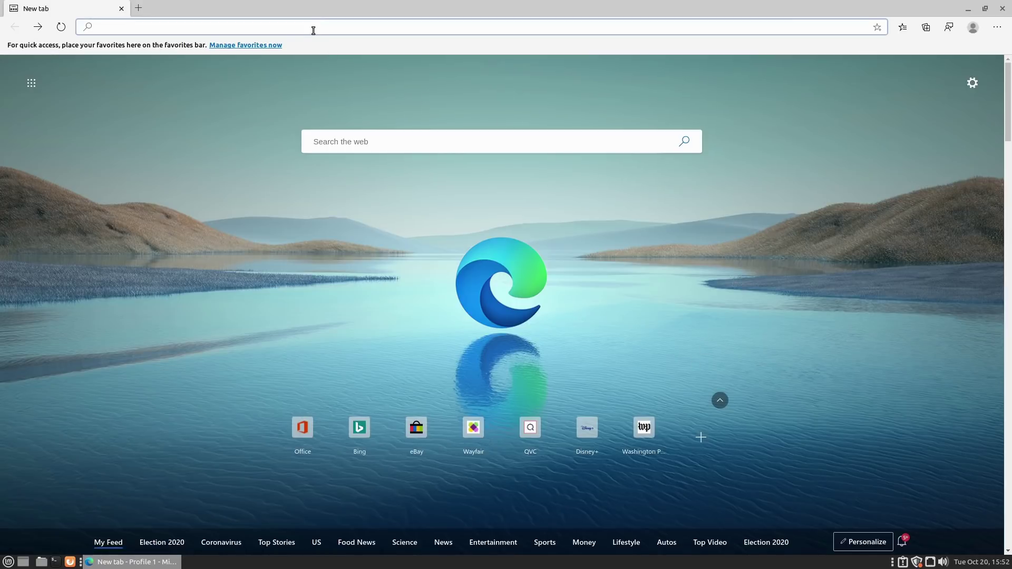
type("switched")
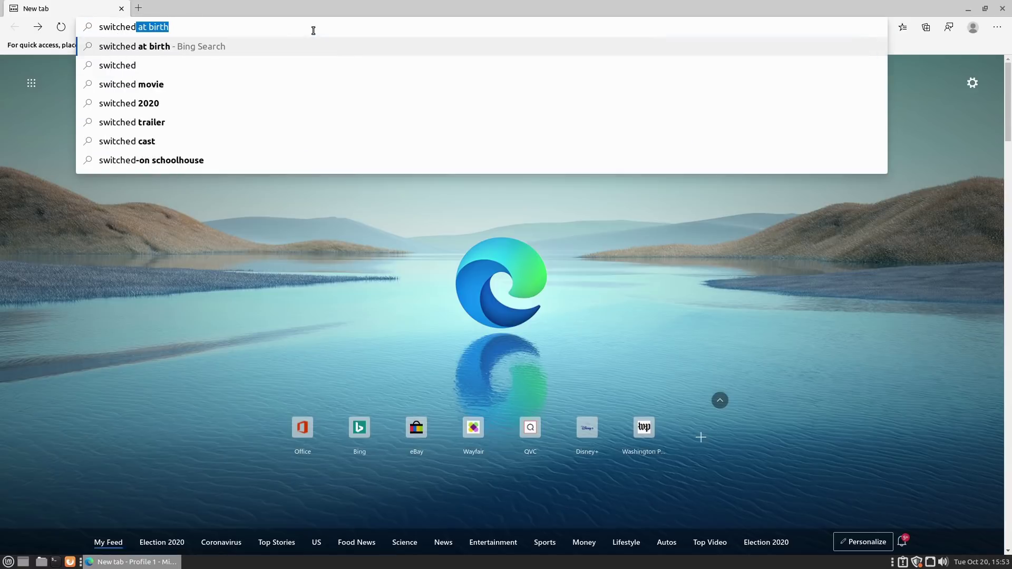
type("tolinux.com")
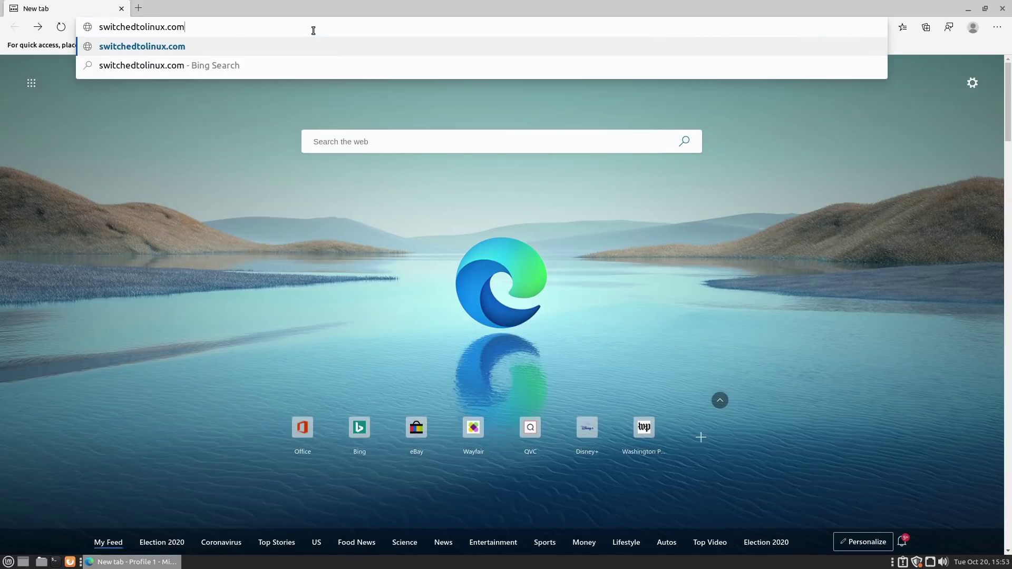
key("Return")
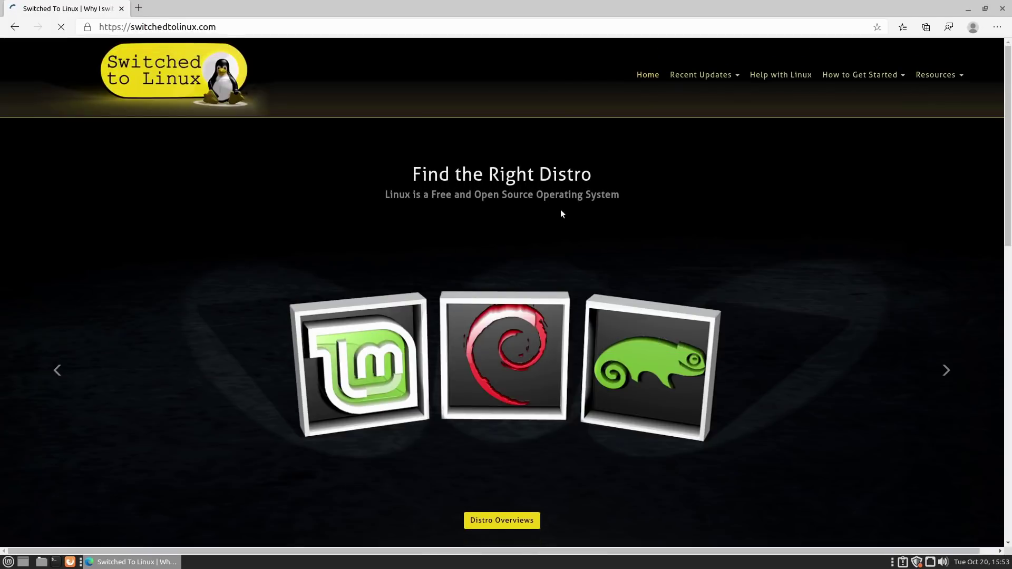
scroll(878, 277, "down", 2)
scroll(833, 301, "down", 10)
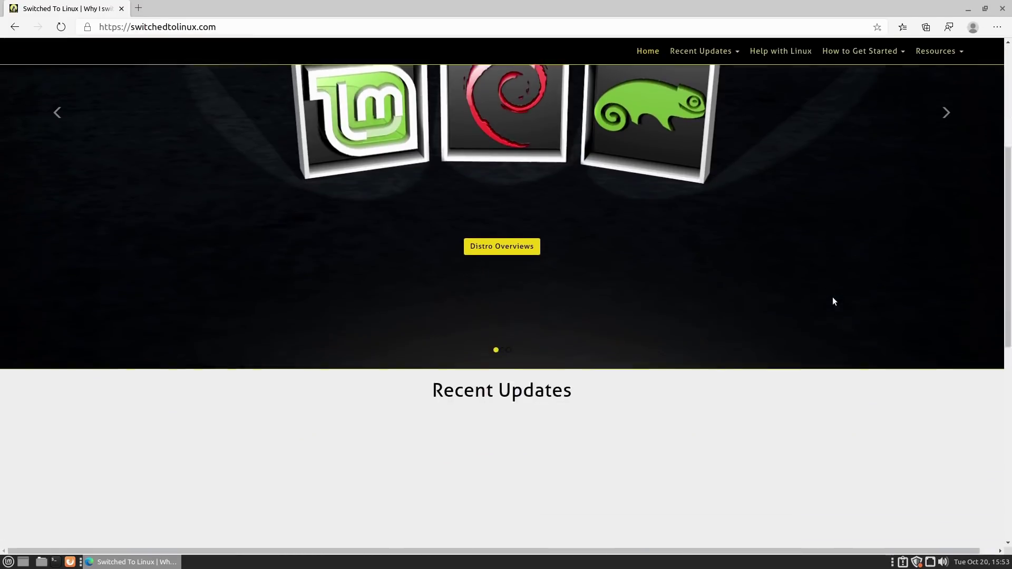
scroll(833, 298, "down", 2)
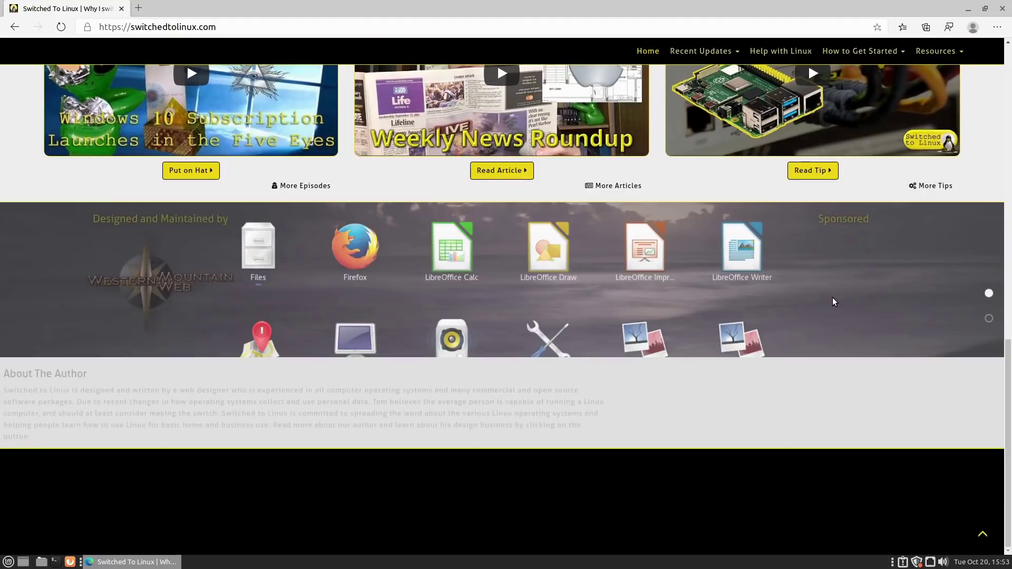
scroll(725, 453, "up", 4)
scroll(726, 453, "up", 10)
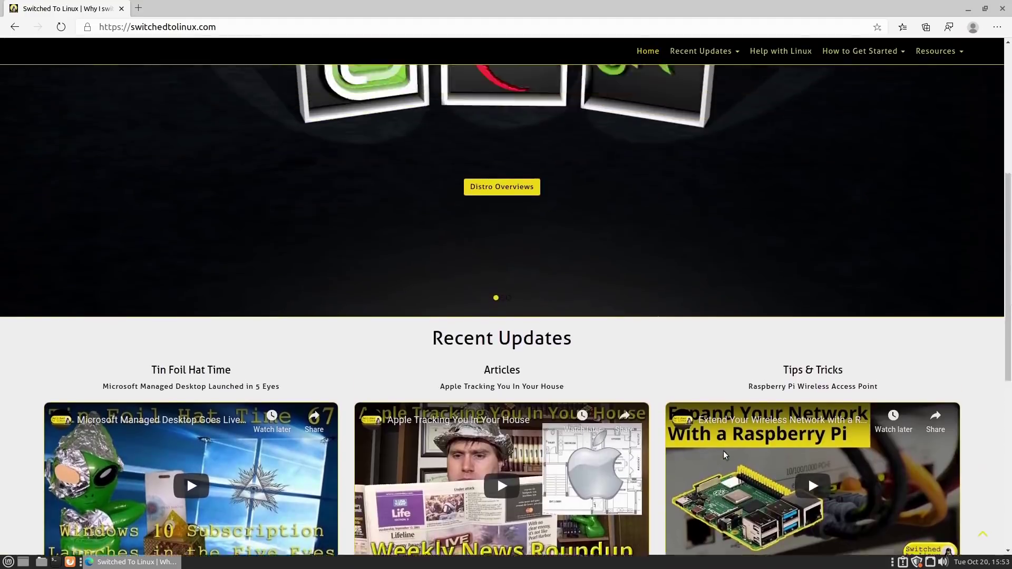
Load writingdoneright.net and scroll through its home page
left_click(251, 25)
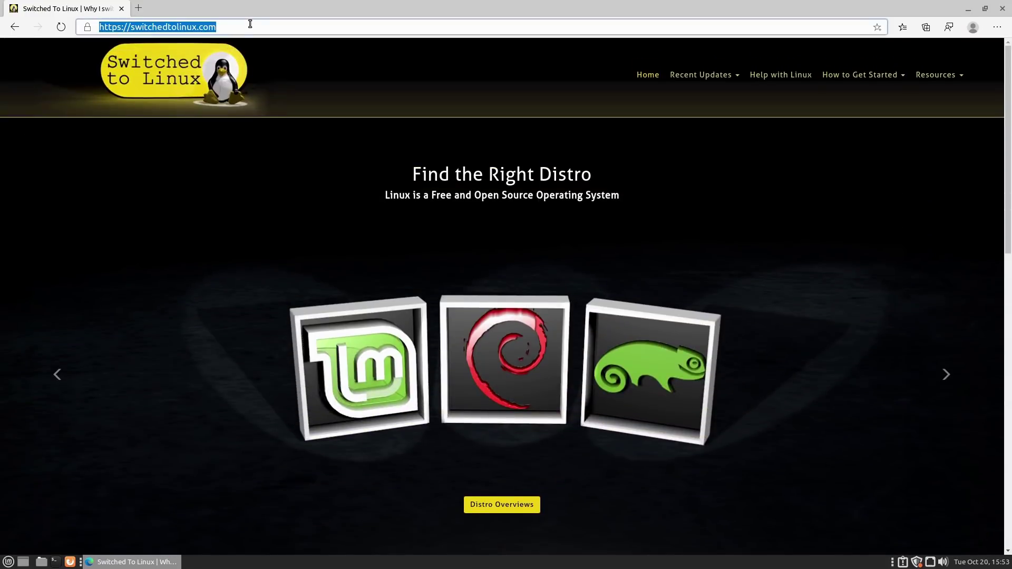
type("writ")
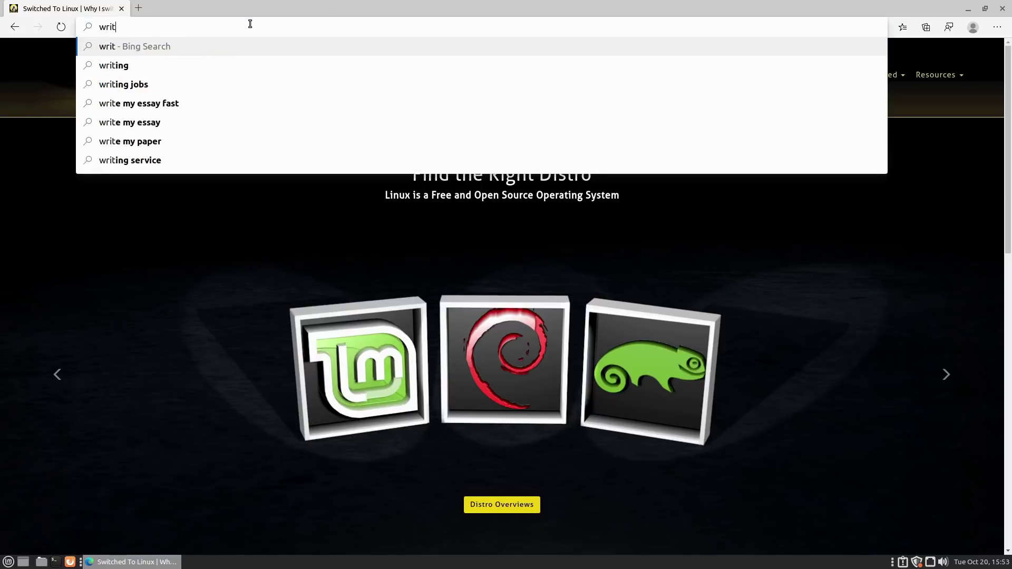
type("ing")
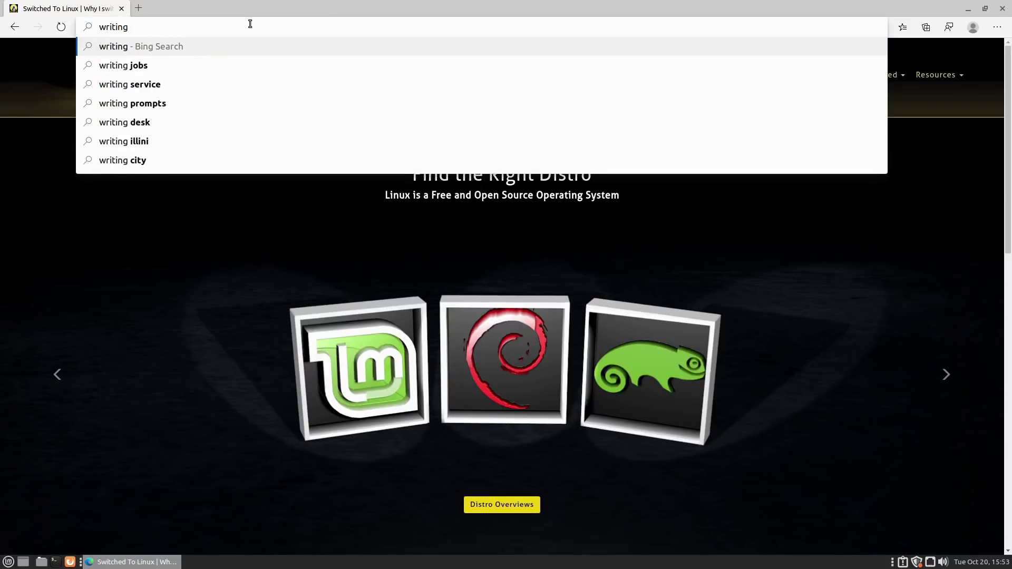
type("done")
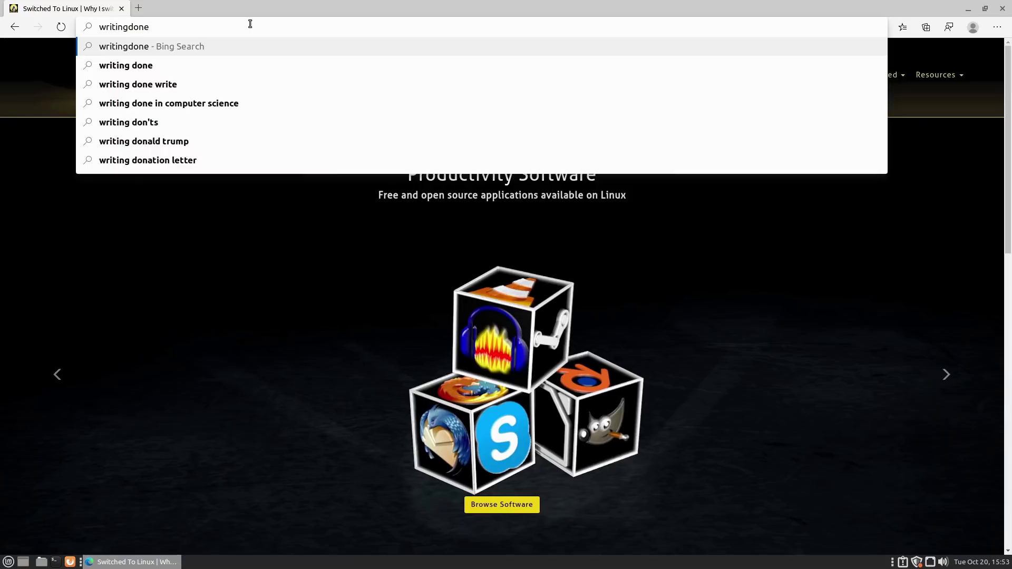
type("right.net")
key("Return")
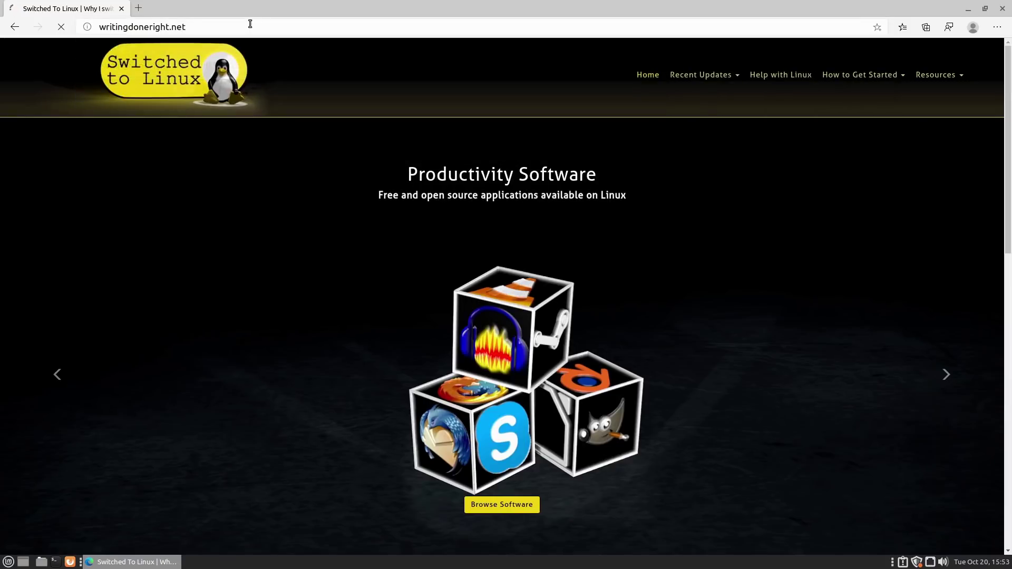
scroll(659, 289, "down", 3)
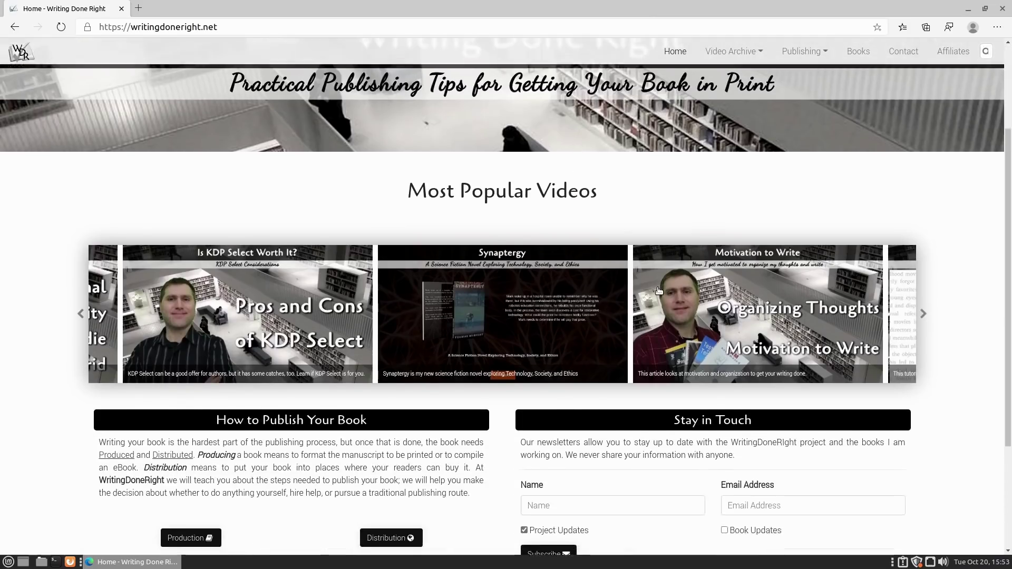
scroll(659, 290, "down", 3)
scroll(831, 296, "up", 5)
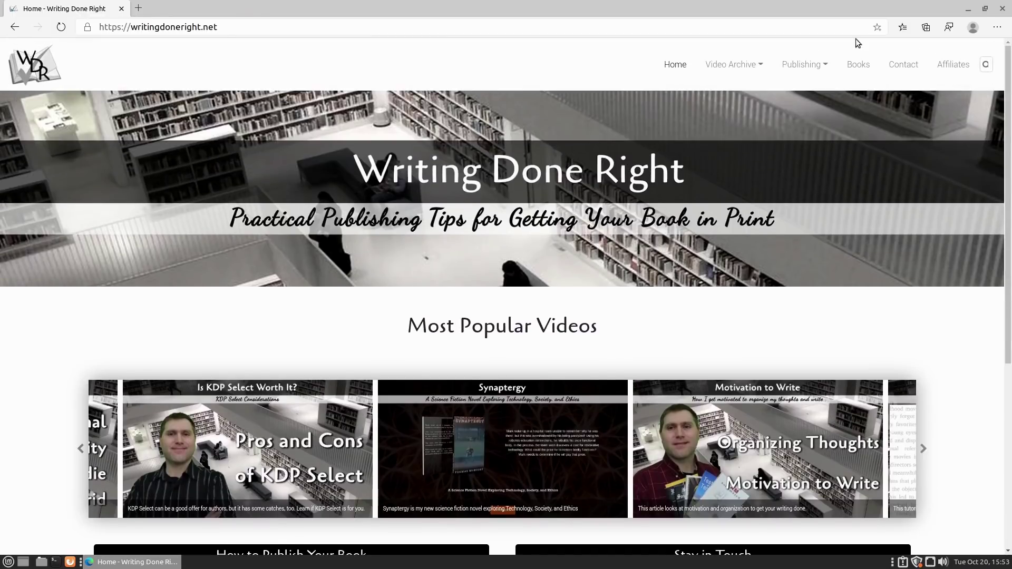
Open the Tutorials listing from the Video Archive menu and browse it
left_click(752, 63)
left_click(743, 90)
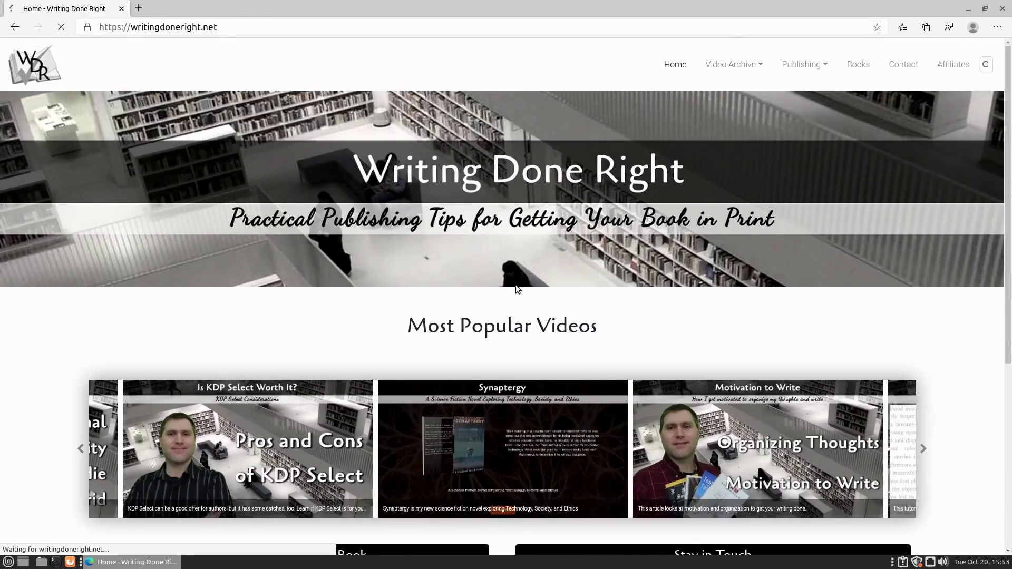
scroll(734, 310, "down", 3)
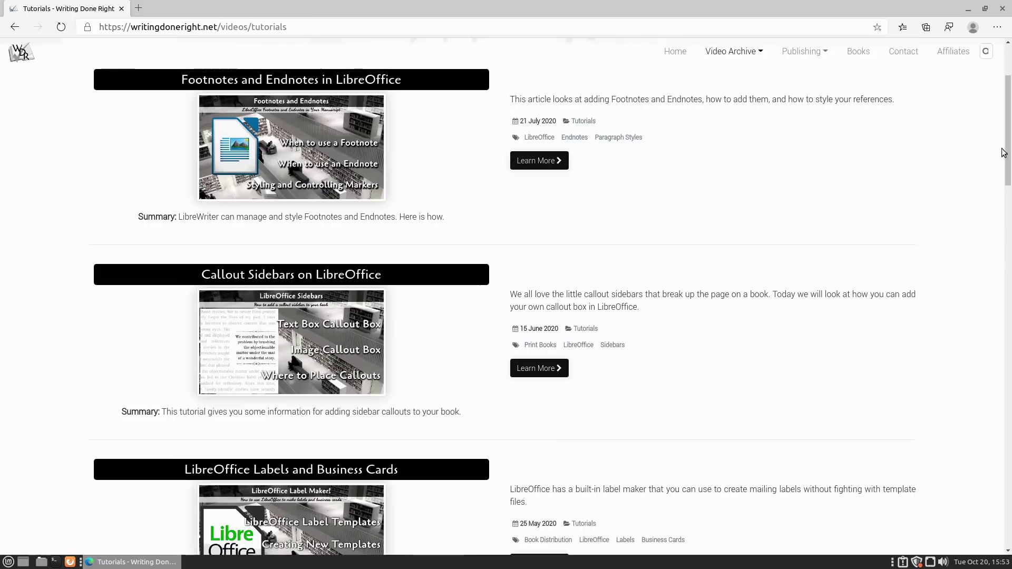
scroll(1000, 152, "down", 5)
scroll(1000, 151, "up", 10)
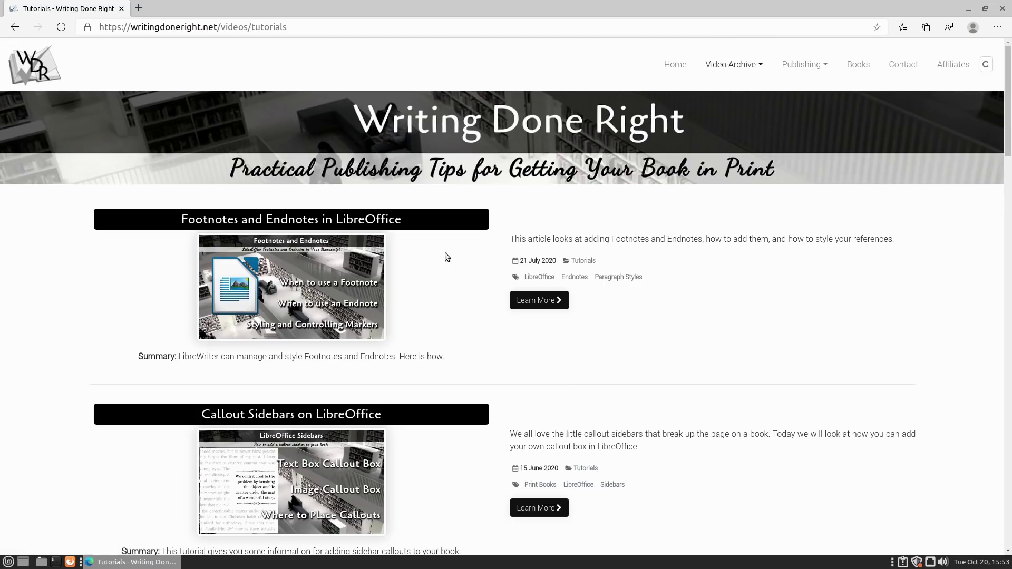
Open the Footnotes and Endnotes in LibreOffice article and return to its top
left_click(538, 300)
scroll(983, 284, "down", 2)
scroll(984, 284, "down", 5)
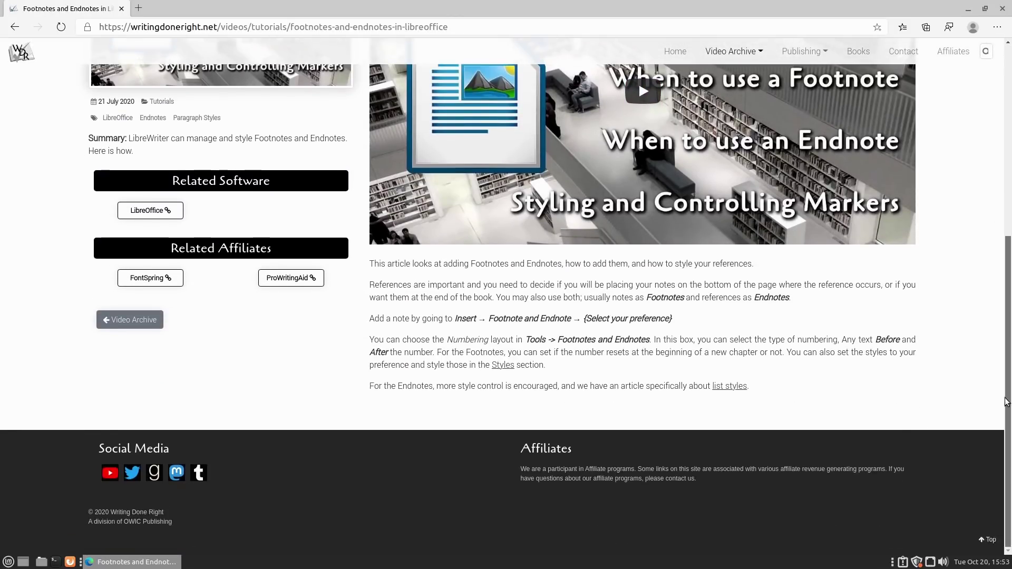
left_click_drag(1006, 402, 1006, 211)
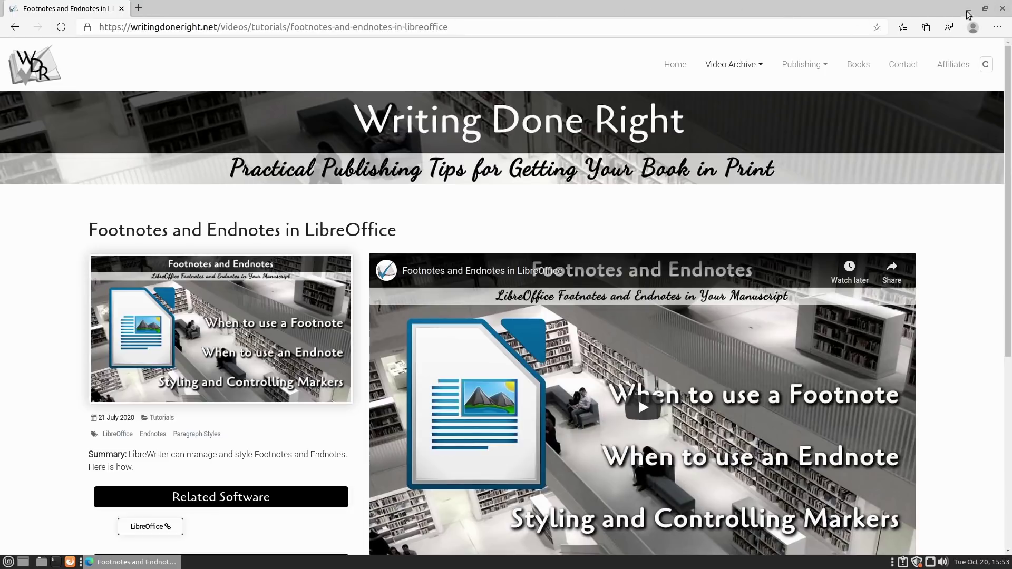
left_click(997, 27)
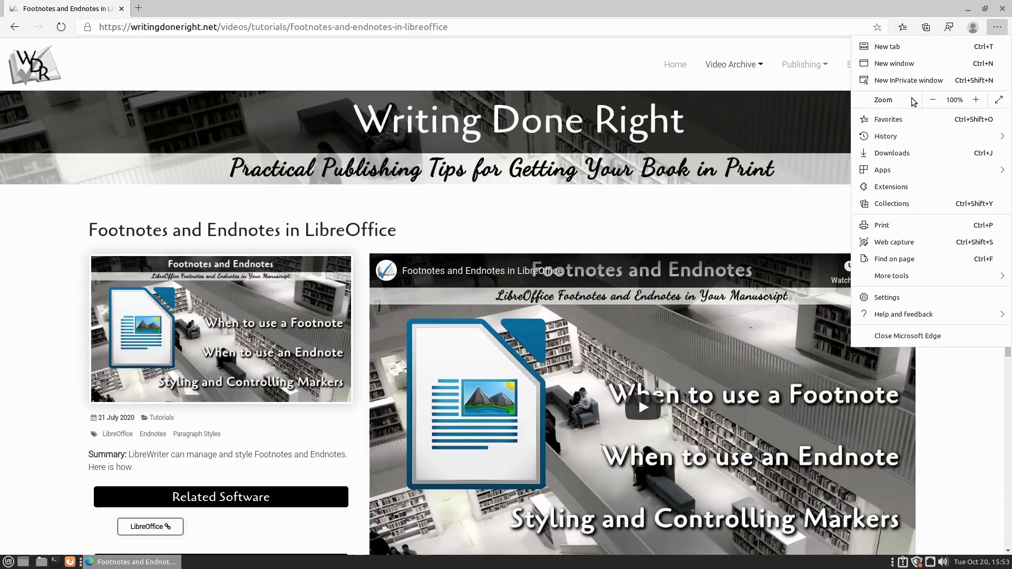
Install the Footnotes and Endnotes article site as an app, then close its window
mouse_move(912, 176)
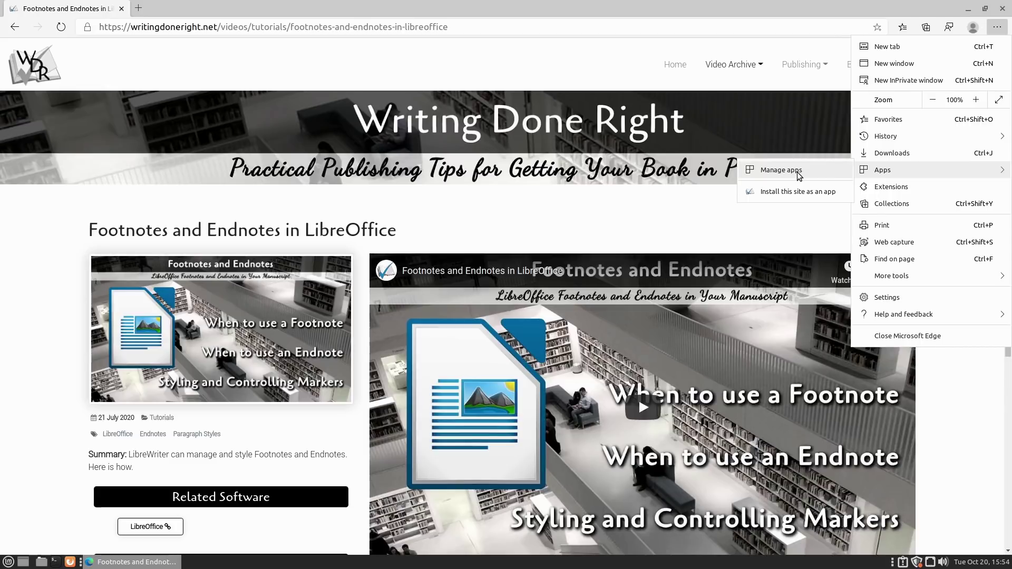
left_click(786, 192)
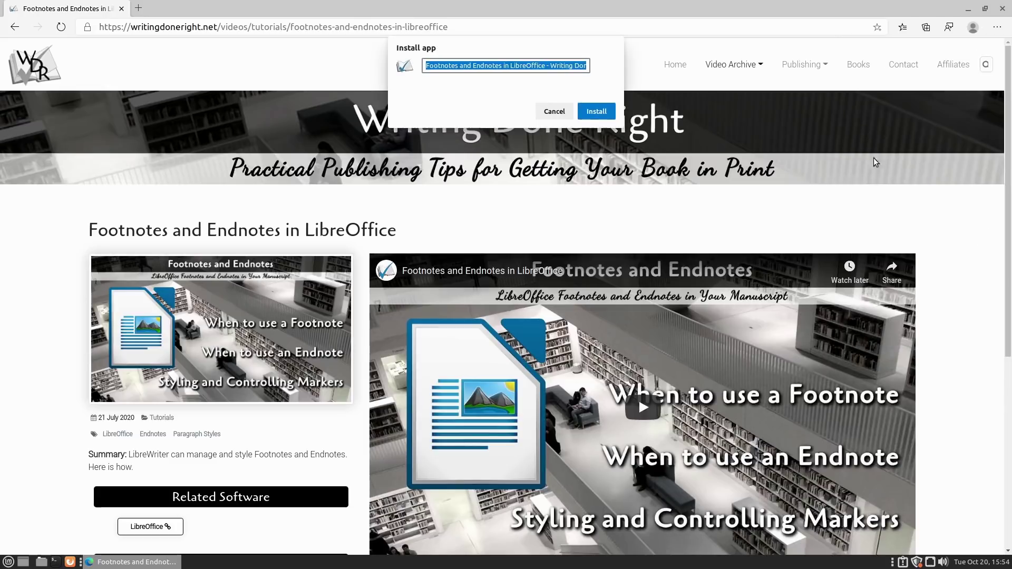
left_click(601, 111)
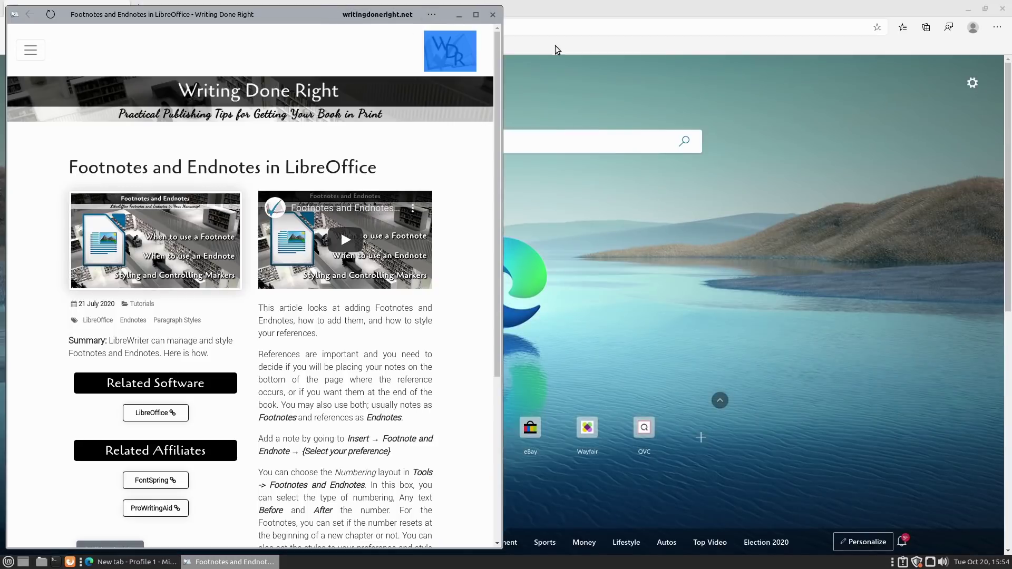
left_click(494, 15)
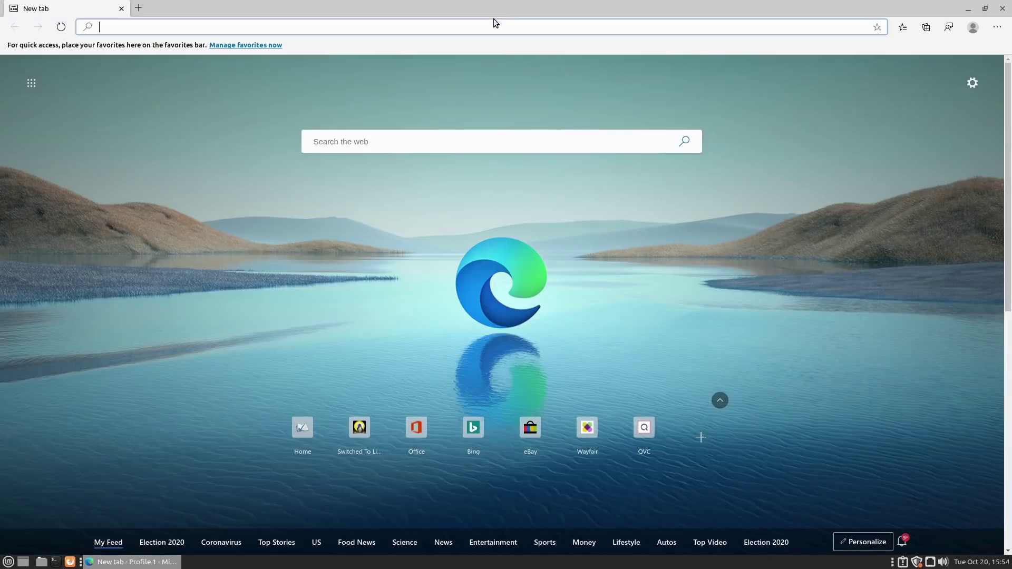
Launch the installed app from the Mint menu by searching 'wri', maximise it, then close it
left_click(6, 562)
type("wri")
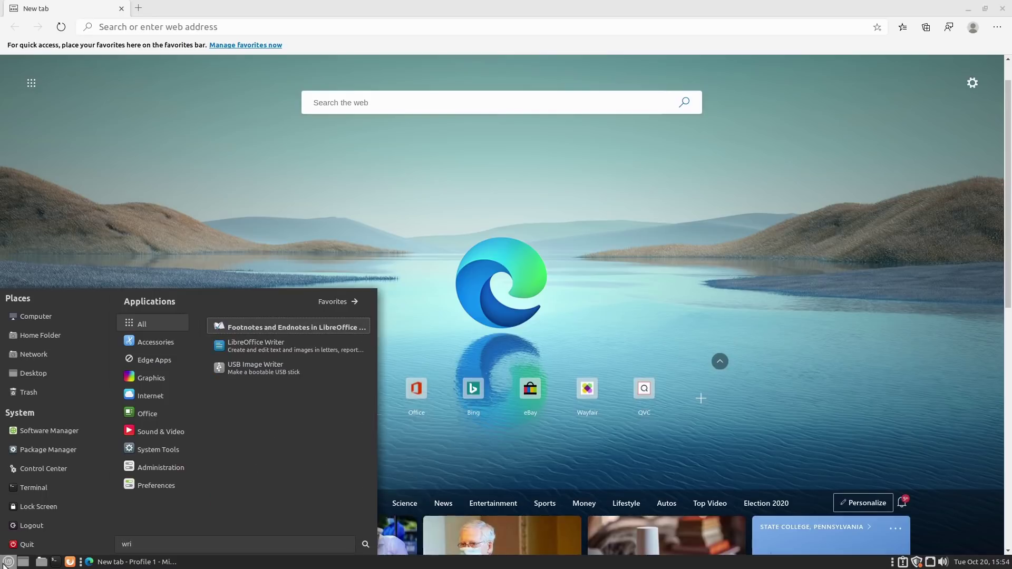
left_click(277, 327)
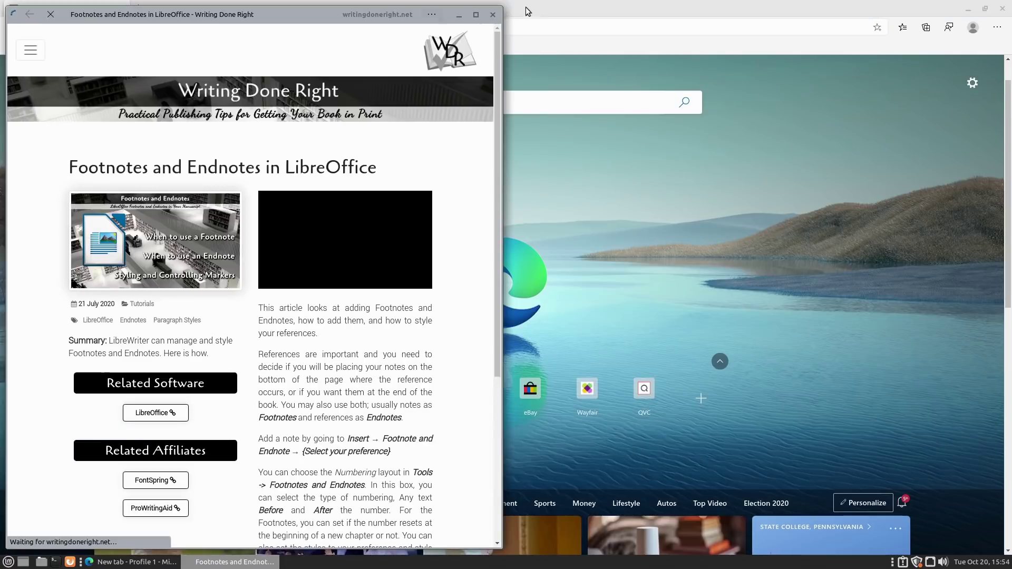
left_click(477, 15)
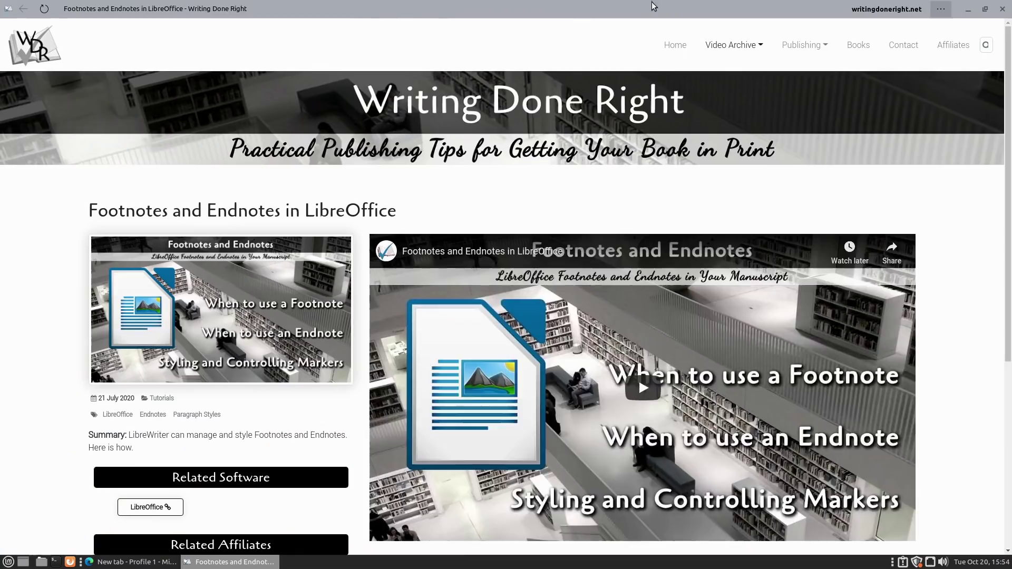
left_click(1004, 10)
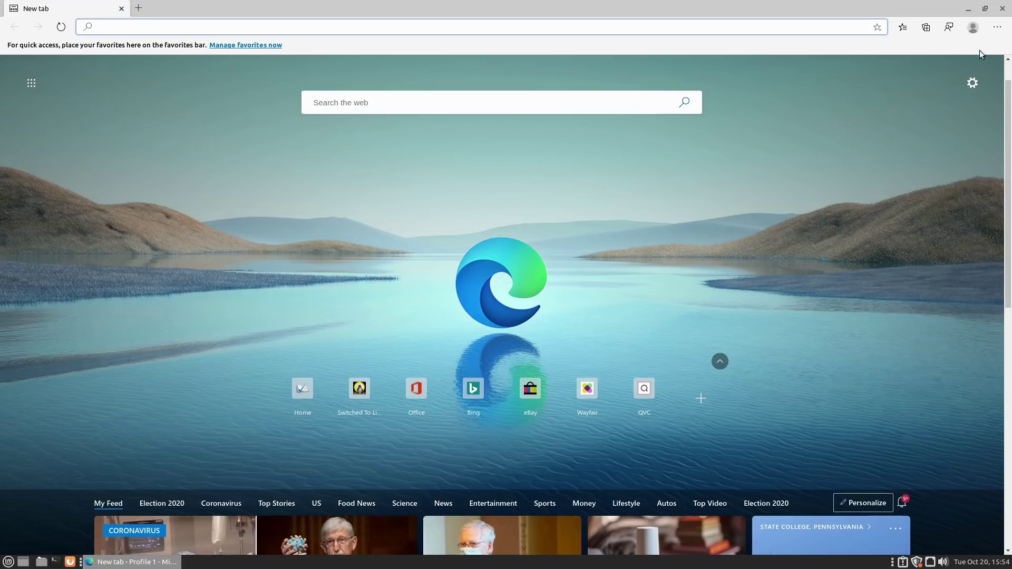
In Settings > Appearance, switch off the favorites, Collections and feedback toolbar buttons
left_click(997, 27)
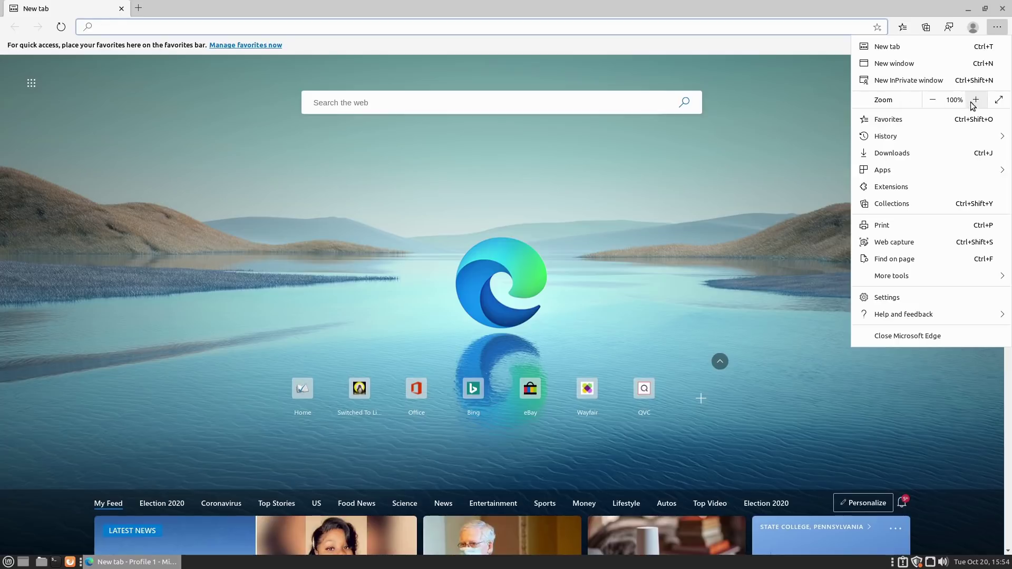
left_click(886, 298)
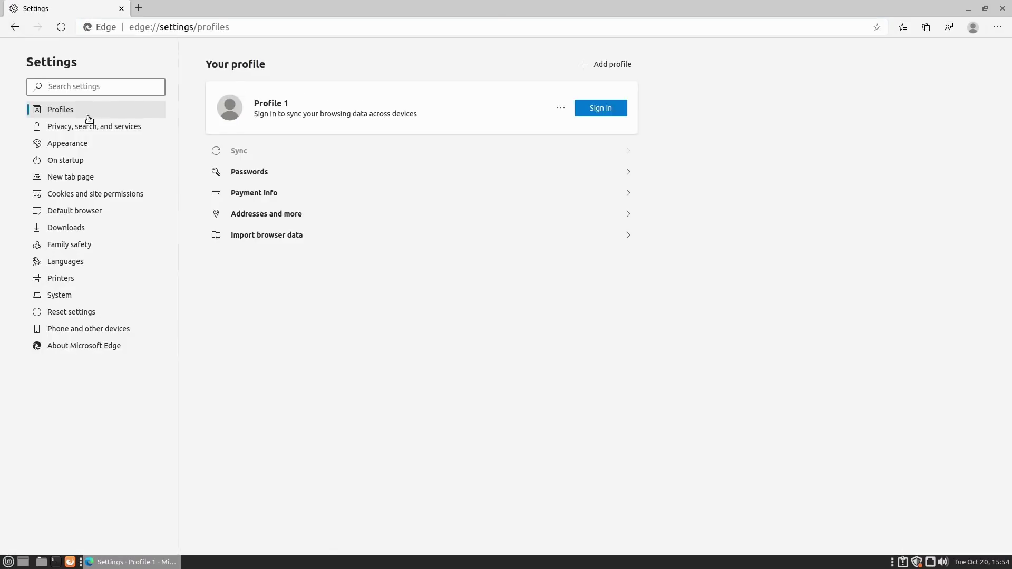
left_click(56, 143)
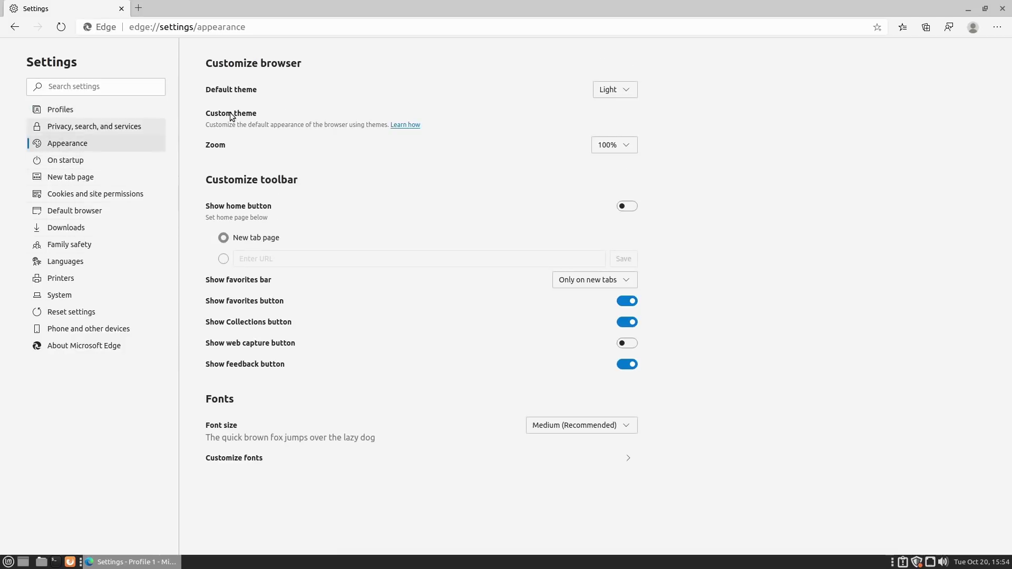
left_click(629, 305)
left_click(630, 305)
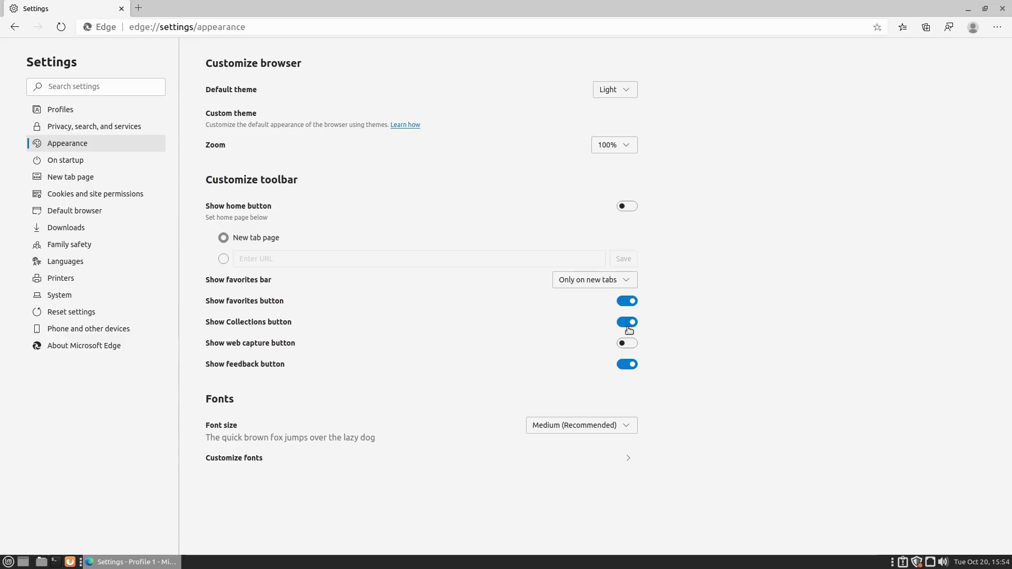
left_click(626, 325)
left_click(626, 364)
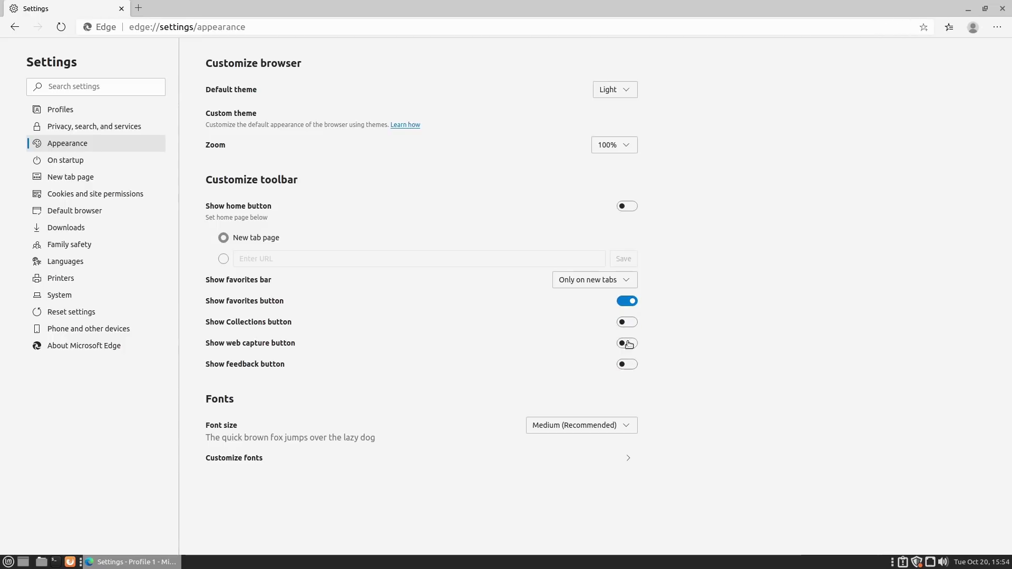
left_click(628, 301)
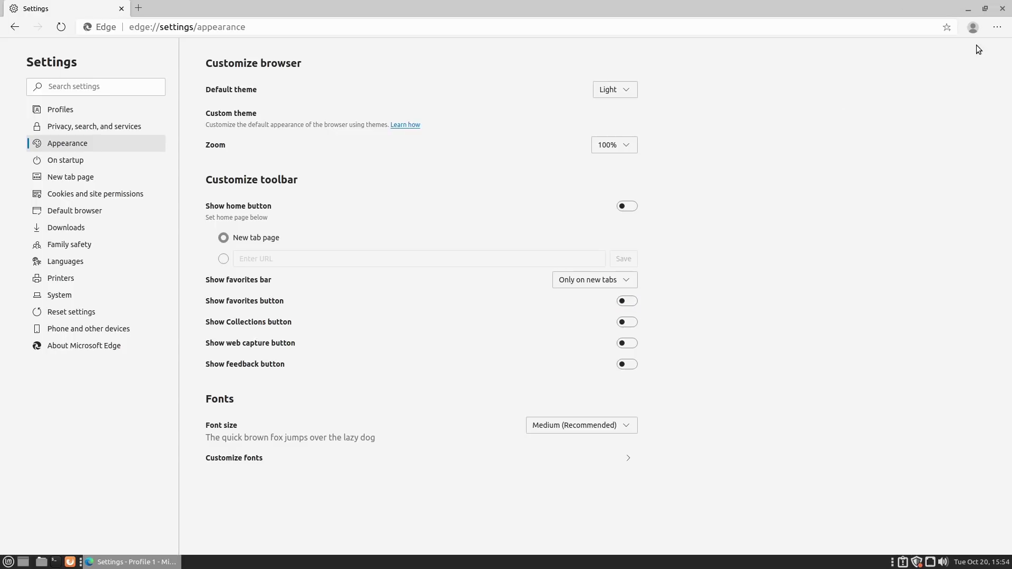
left_click(973, 27)
left_click(867, 275)
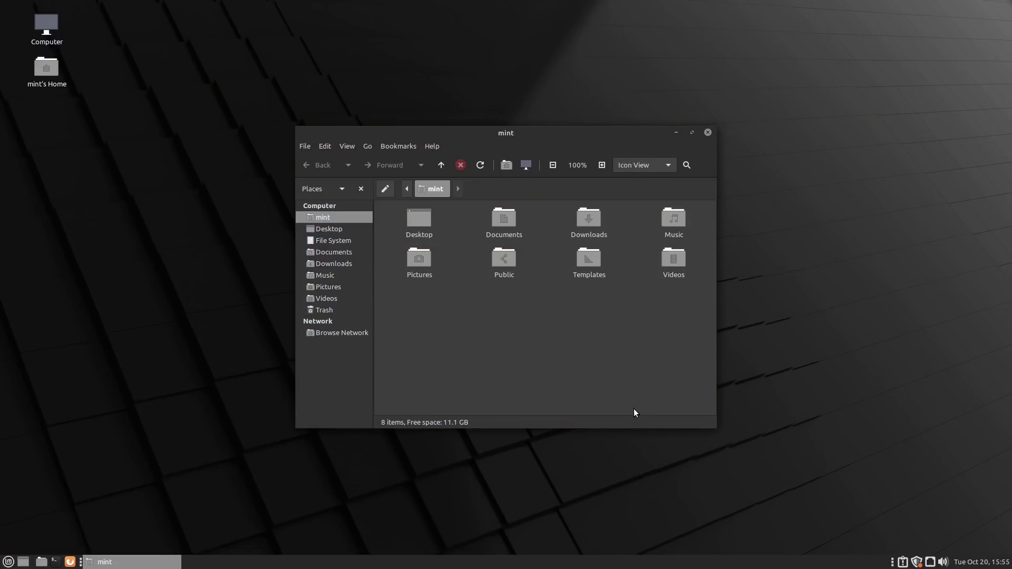
Show hidden files with Ctrl+H, maximise Caja, and inspect .config/microsoft-edge-dev before reselecting it
key("ctrl+h")
left_click(693, 132)
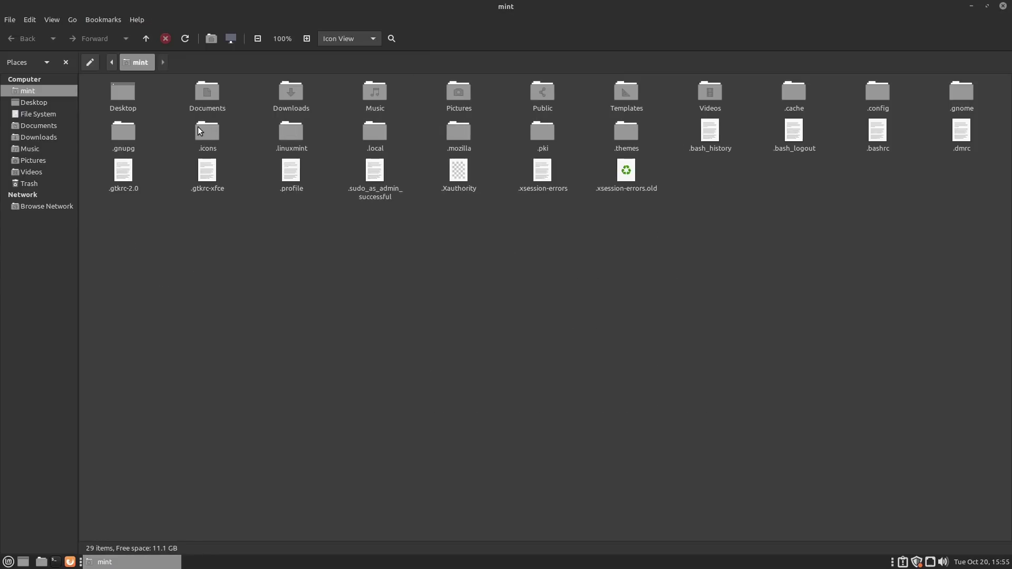
double_click(876, 95)
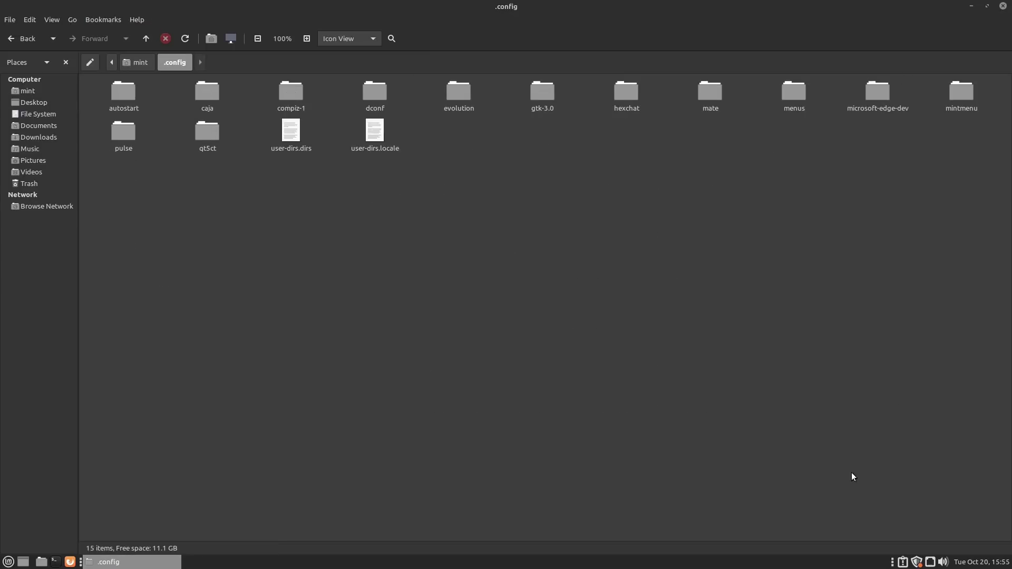
left_click(880, 93)
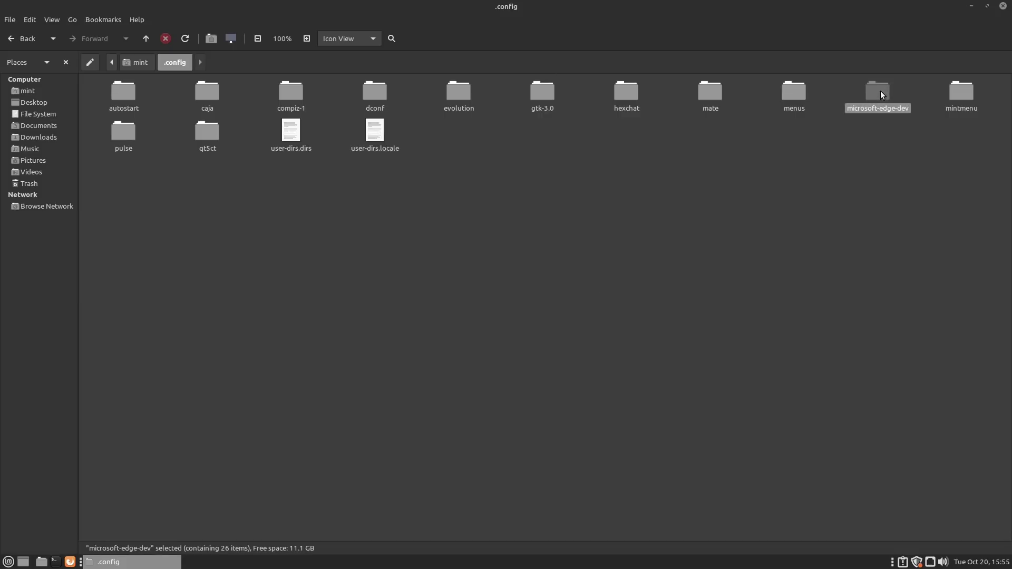
double_click(880, 96)
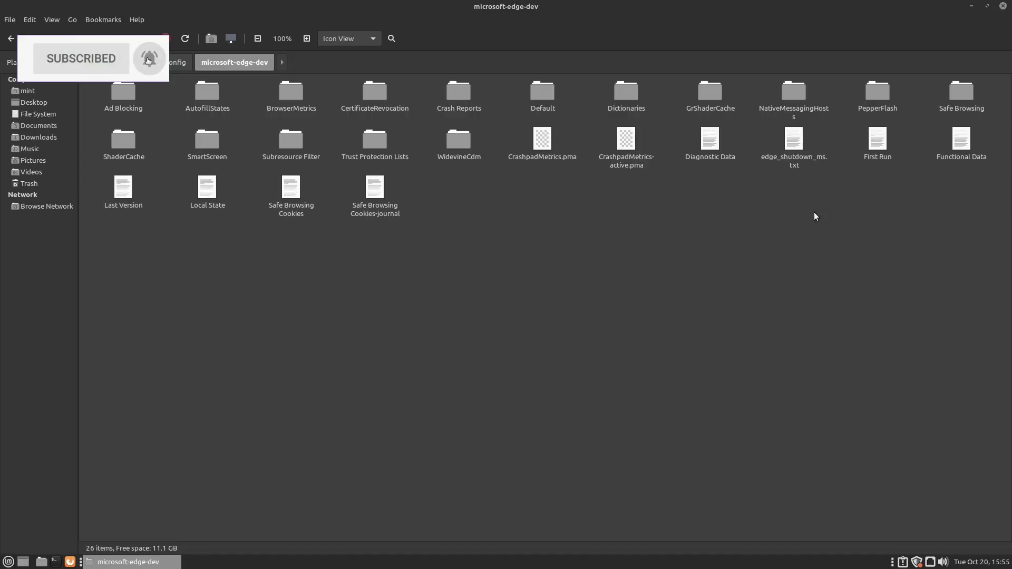
left_click(176, 62)
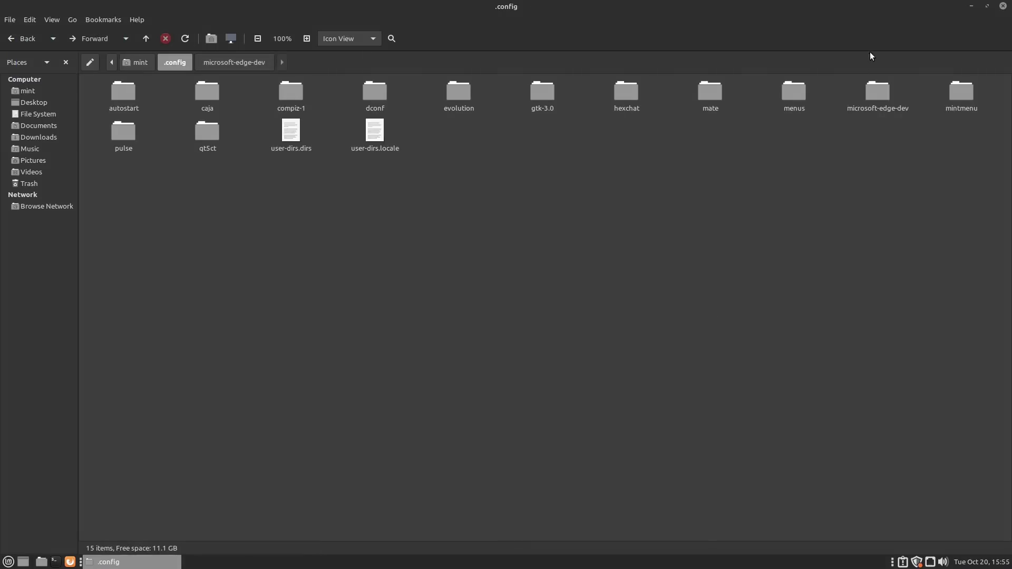
left_click(877, 93)
Delete microsoft-edge-dev, relaunch Edge (dev) from the Mint menu, then close Caja from the mint folder
key("Delete")
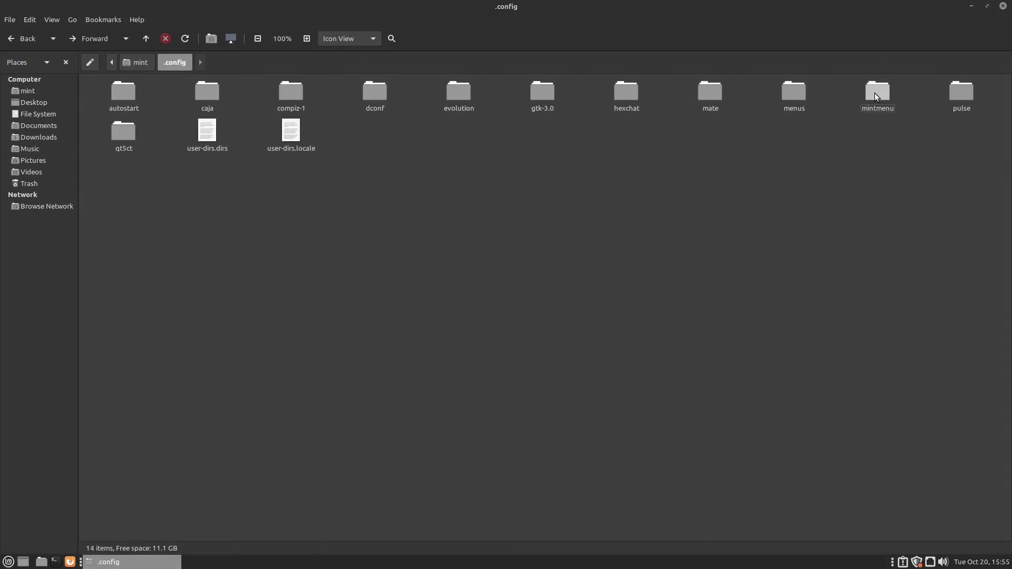
key("super")
type("edge")
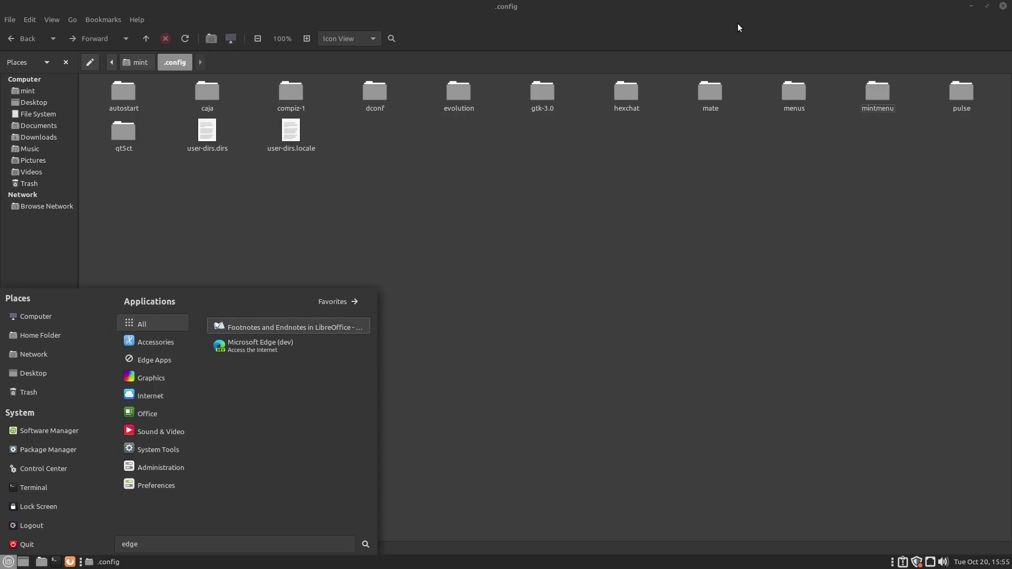
left_click(290, 345)
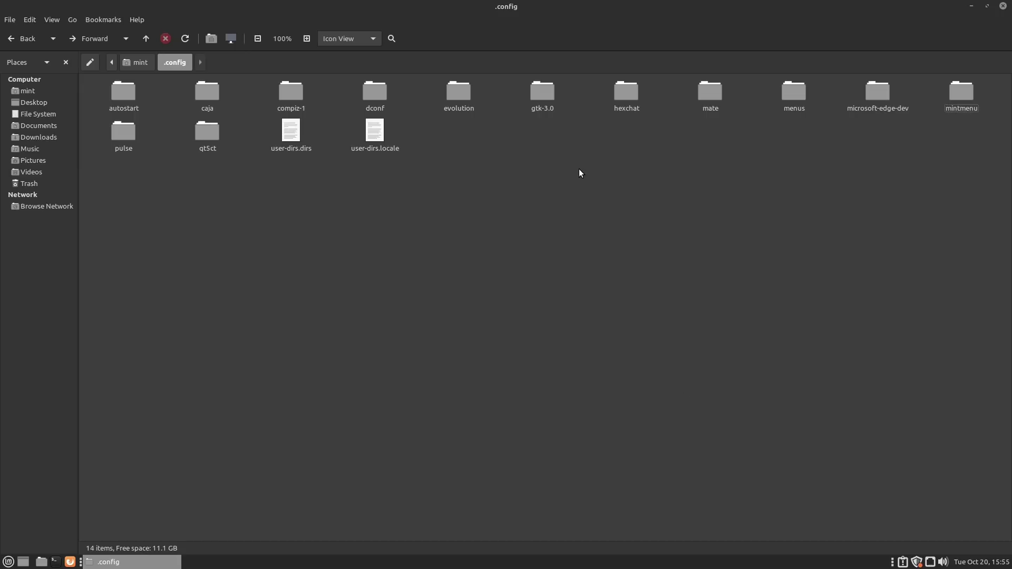
left_click(140, 63)
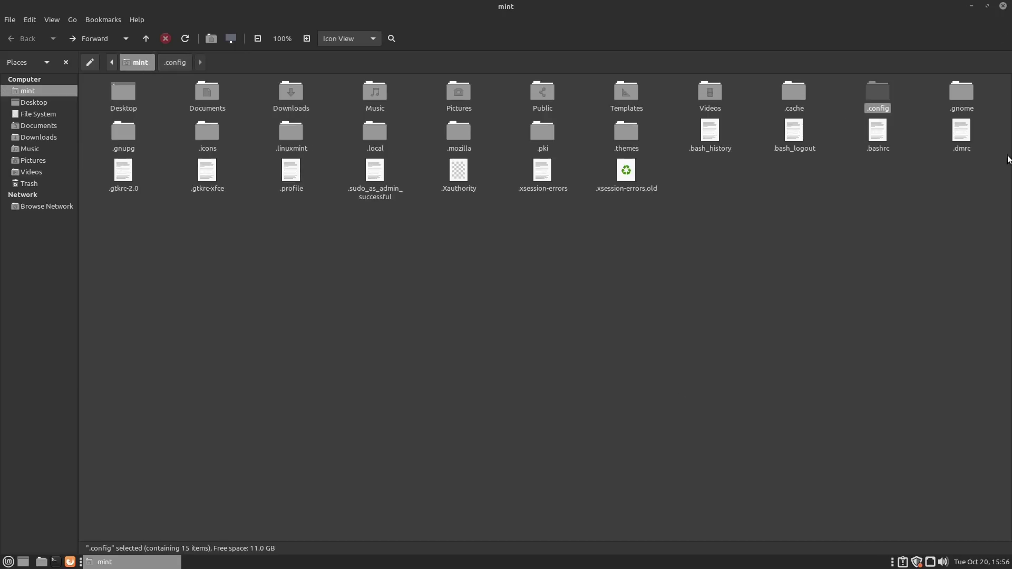
left_click(1003, 5)
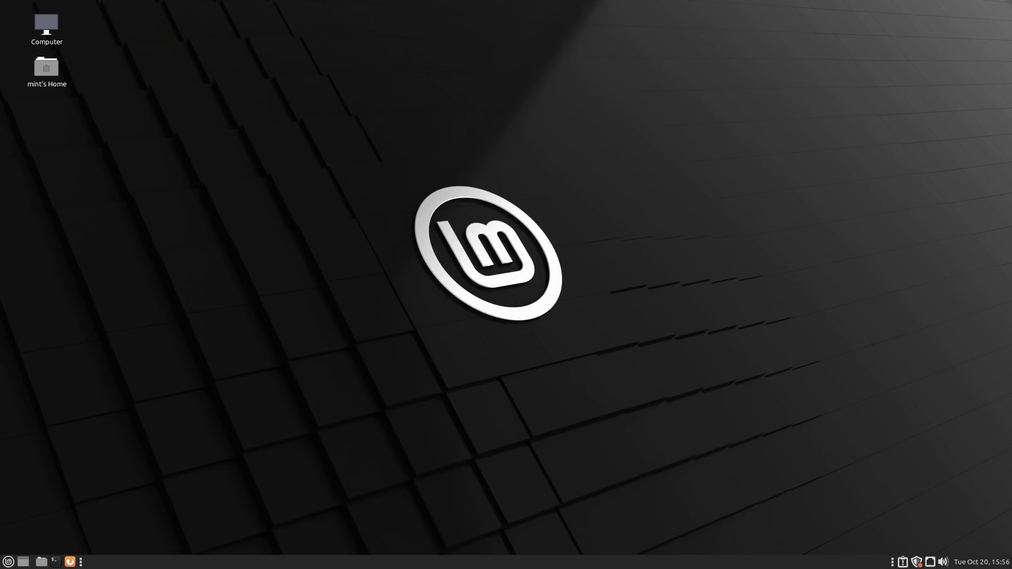